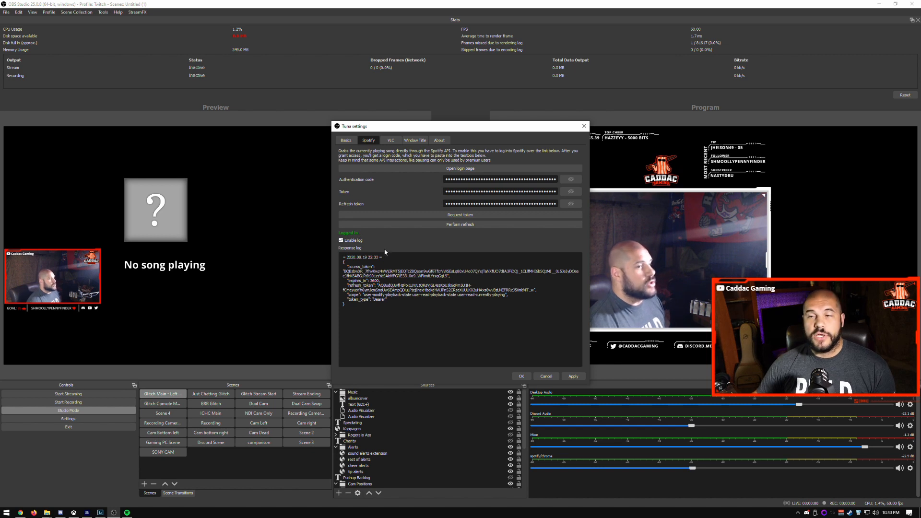
Start Tune from its basic settings with Spotify as the song source, and accept the settings
{"action": "left_click", "coordinate": [346, 140]}
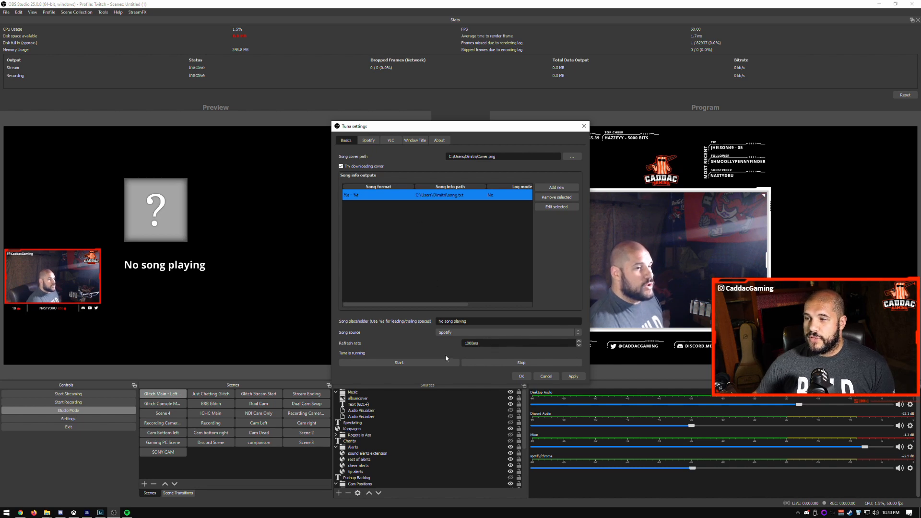
{"action": "left_click", "coordinate": [381, 365]}
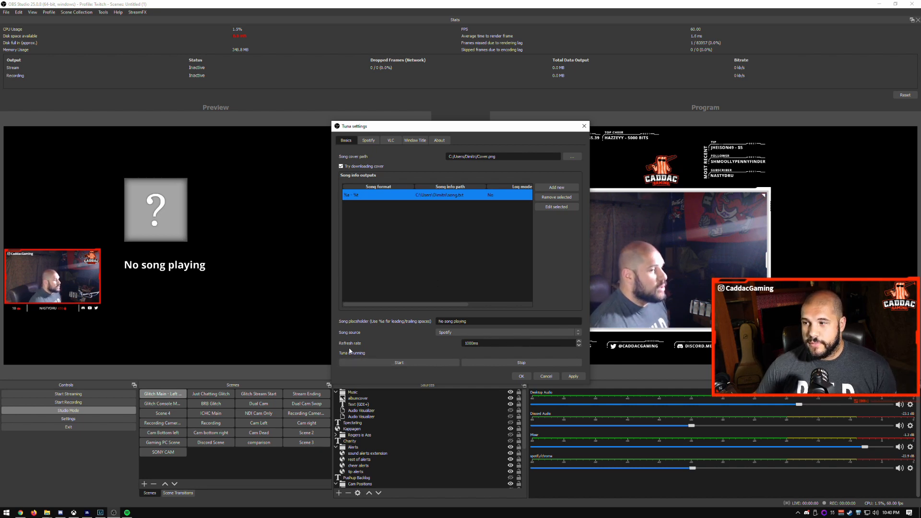
{"action": "left_click", "coordinate": [522, 377]}
Switch to Spotify, start playback of the current Streambeats song, and return to OBS Studio
{"action": "left_click", "coordinate": [126, 513]}
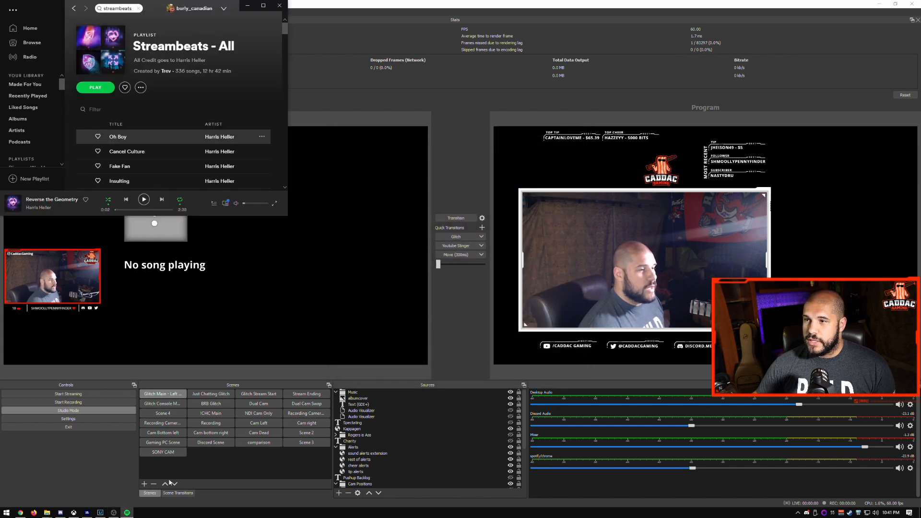
{"action": "left_click", "coordinate": [144, 199]}
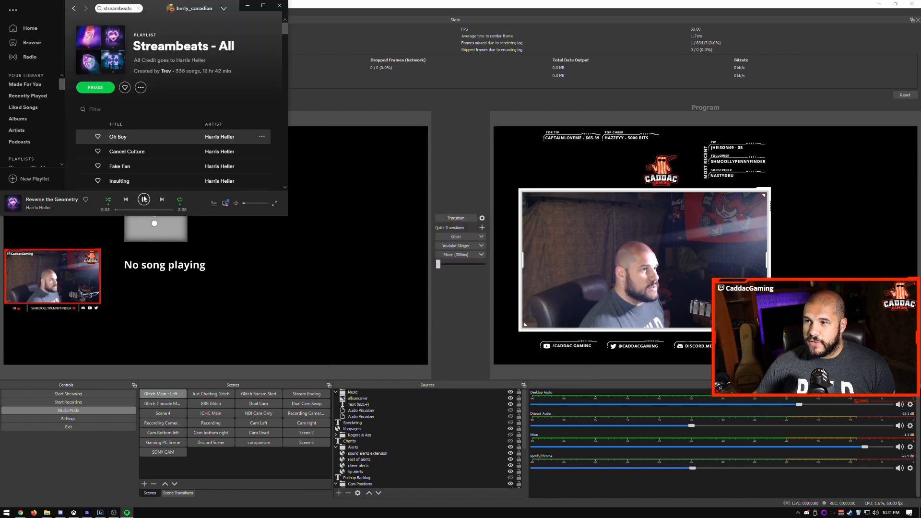
{"action": "left_click", "coordinate": [453, 107]}
{"action": "left_click", "coordinate": [173, 222]}
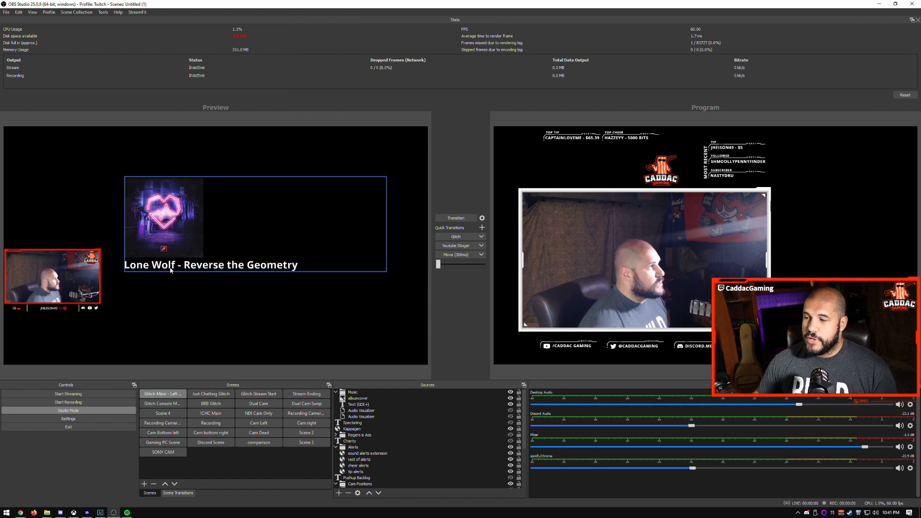
Check which source type and image file the albumcover source uses for the song's cover art
{"action": "left_click", "coordinate": [358, 400]}
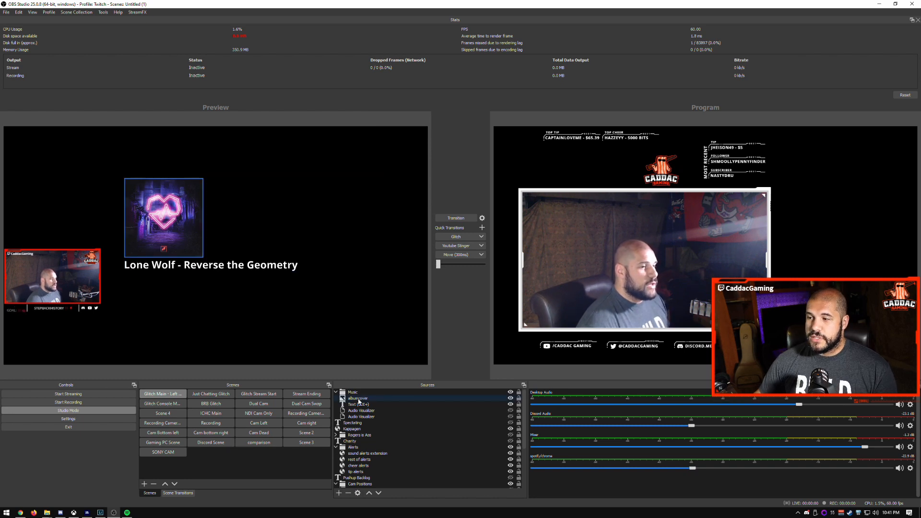
{"action": "right_click", "coordinate": [358, 401]}
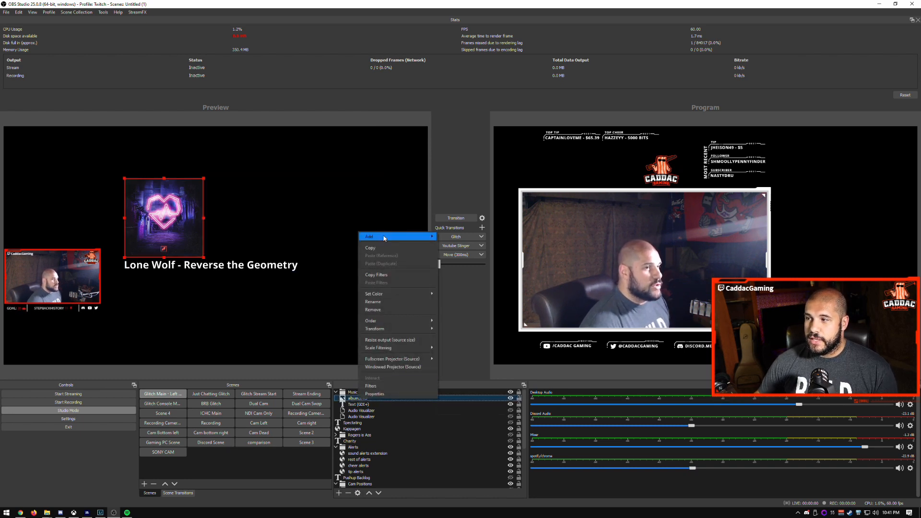
{"action": "mouse_move", "coordinate": [386, 237]}
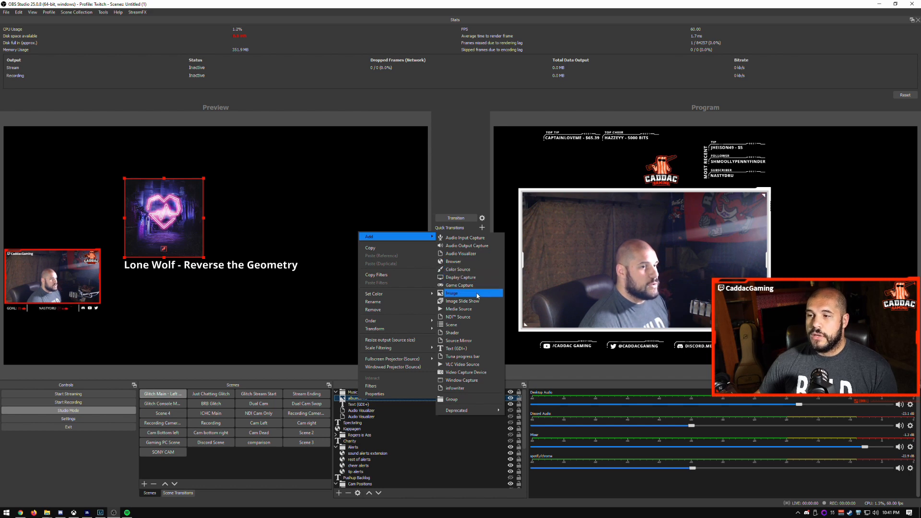
{"action": "left_click", "coordinate": [376, 394]}
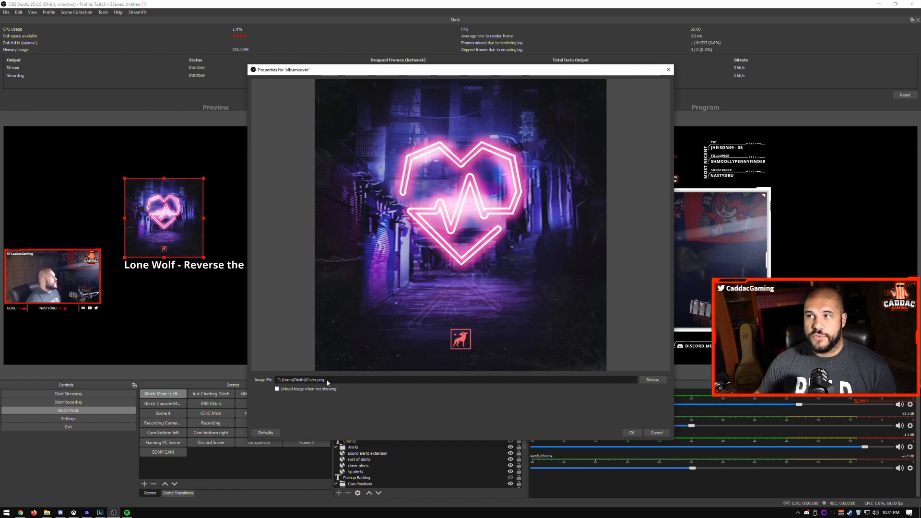
{"action": "left_click", "coordinate": [632, 433]}
Check the Text (GDI+) source's type, font, read-from-file option and song text file
{"action": "right_click", "coordinate": [360, 405]}
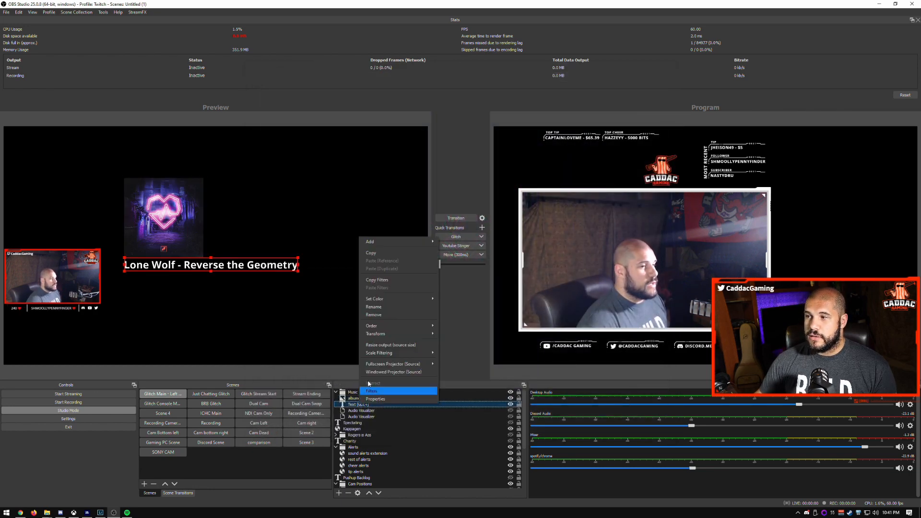
{"action": "mouse_move", "coordinate": [392, 245]}
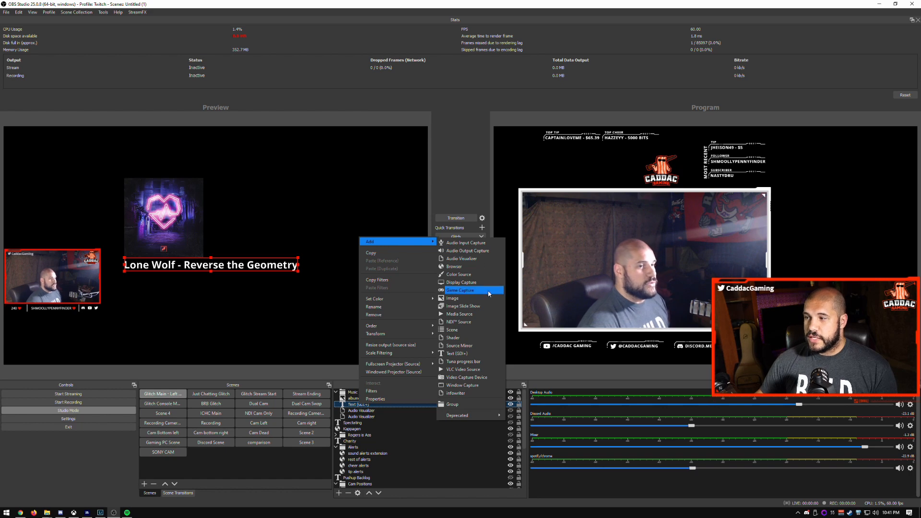
{"action": "double_click", "coordinate": [351, 405]}
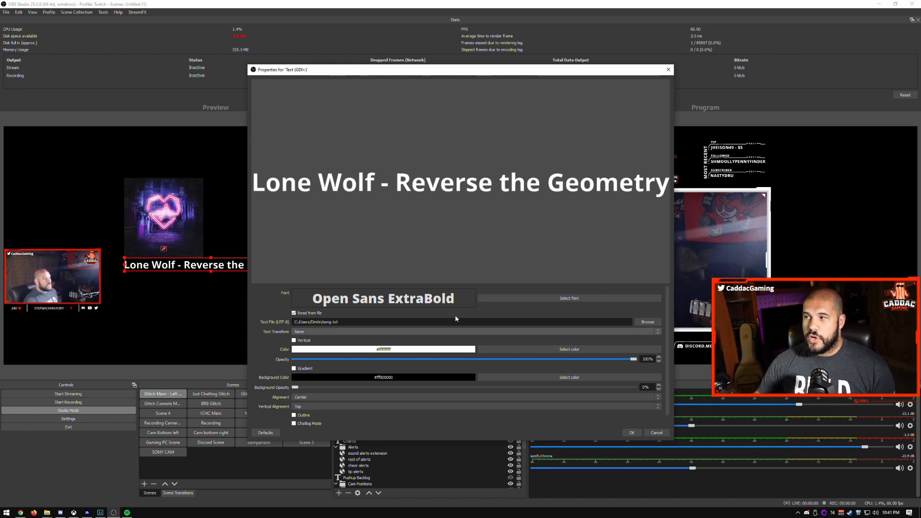
{"action": "left_click", "coordinate": [632, 432]}
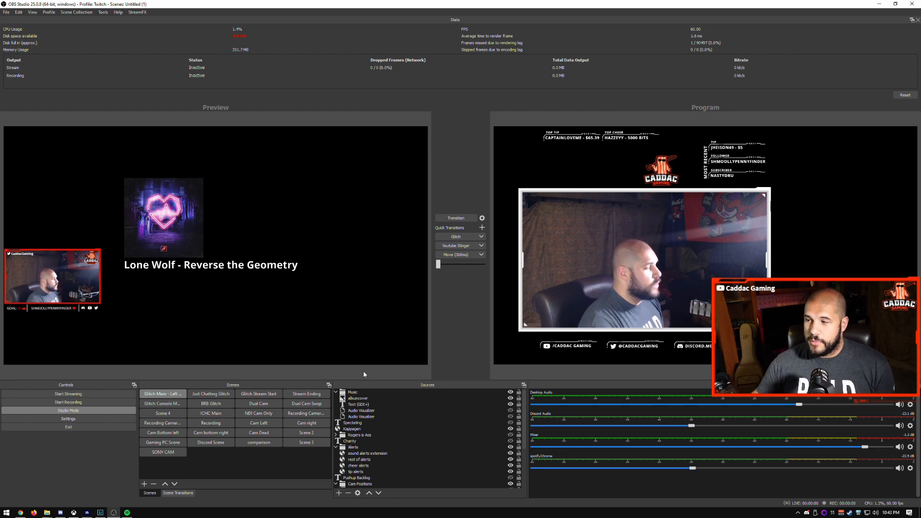
Open the properties of the first Audio Visualizer source and choose Spotify Max as its audio source
{"action": "right_click", "coordinate": [384, 409]}
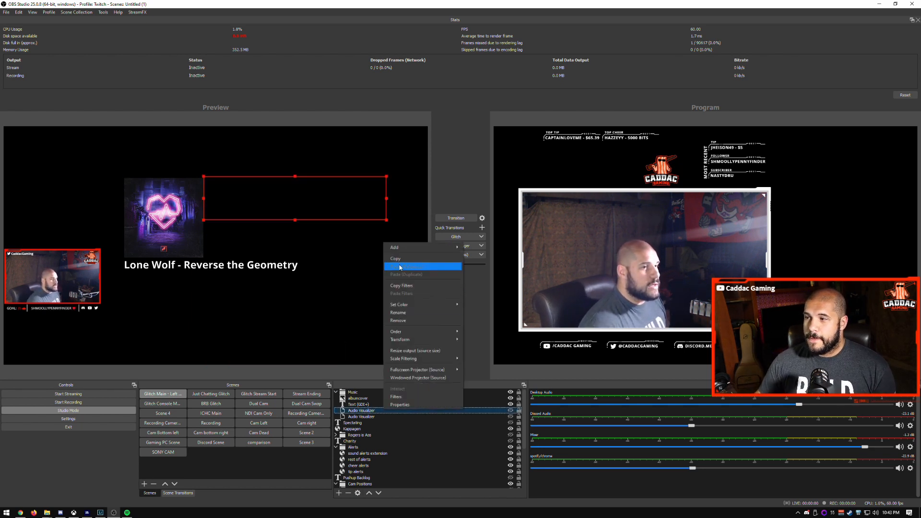
{"action": "mouse_move", "coordinate": [432, 247]}
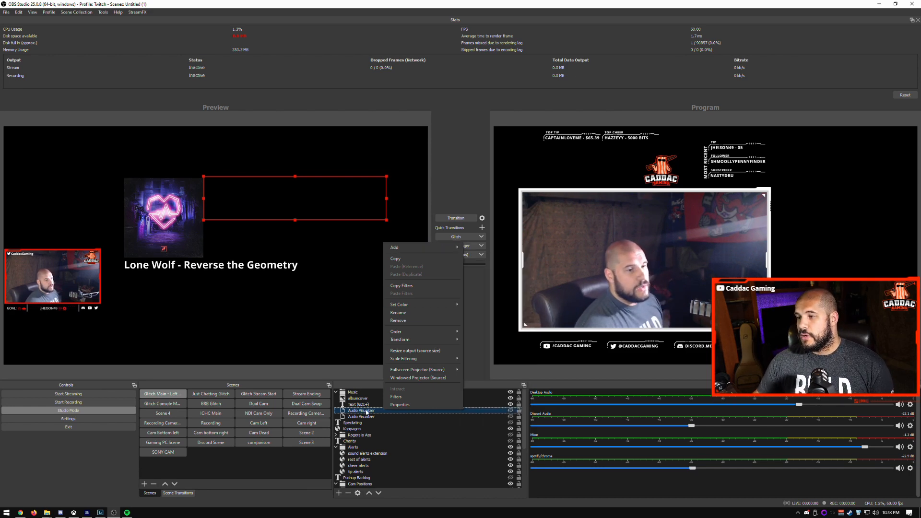
{"action": "left_click", "coordinate": [399, 405]}
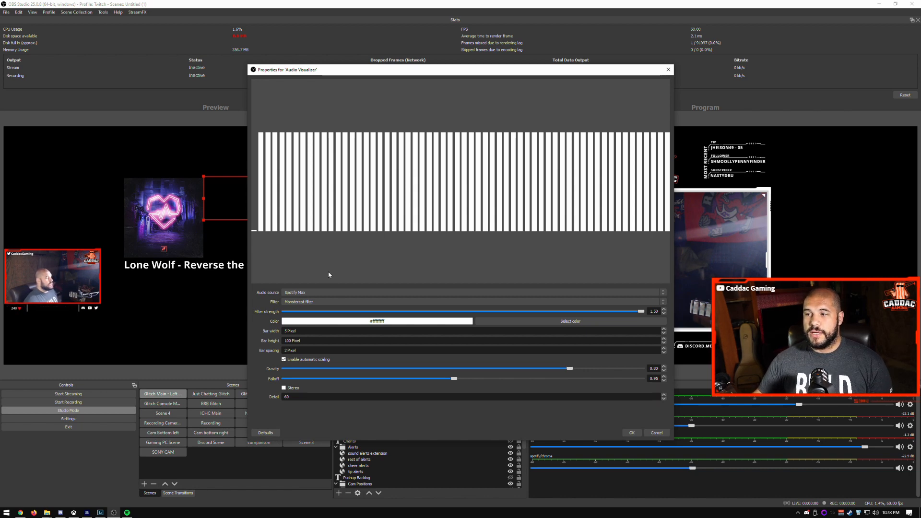
{"action": "left_click", "coordinate": [327, 292]}
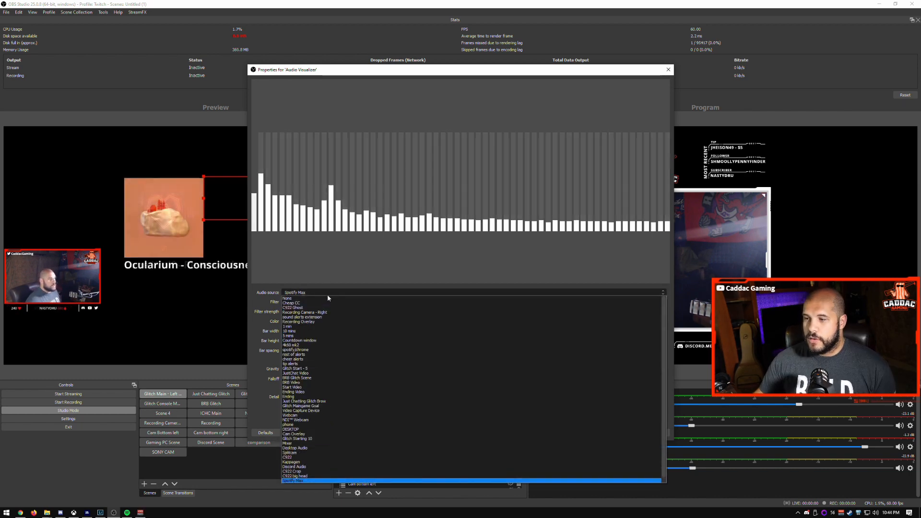
{"action": "left_click", "coordinate": [307, 481]}
Try the SGS filter on the audio visualizer and return to the Monstercat filter
{"action": "left_click", "coordinate": [300, 302]}
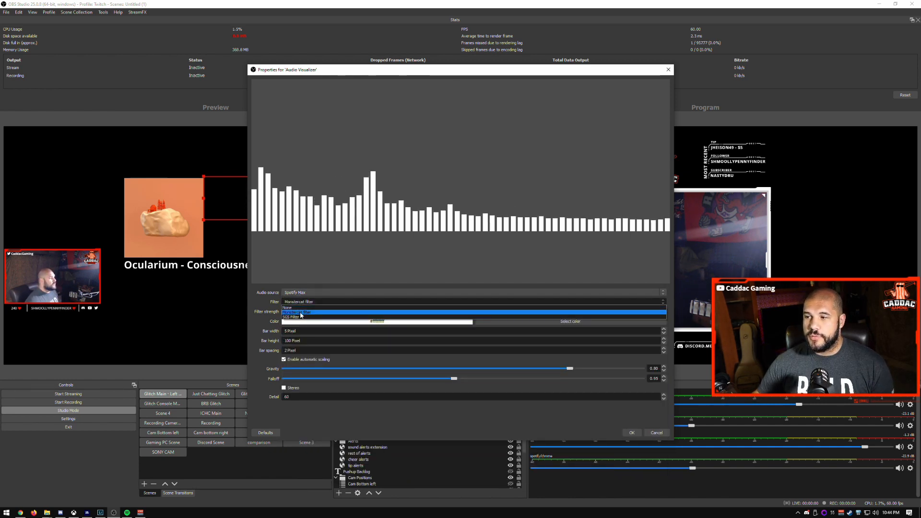
{"action": "left_click", "coordinate": [301, 317]}
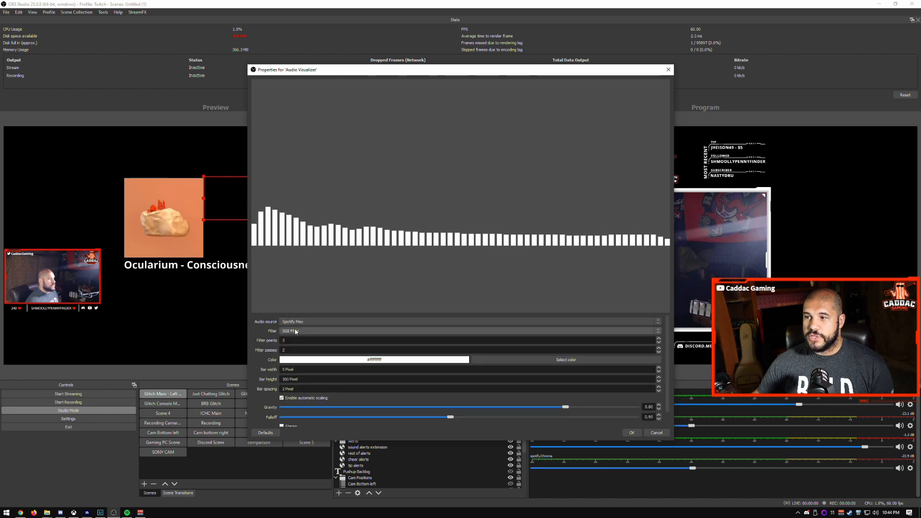
{"action": "left_click", "coordinate": [303, 332]}
{"action": "left_click", "coordinate": [306, 338]}
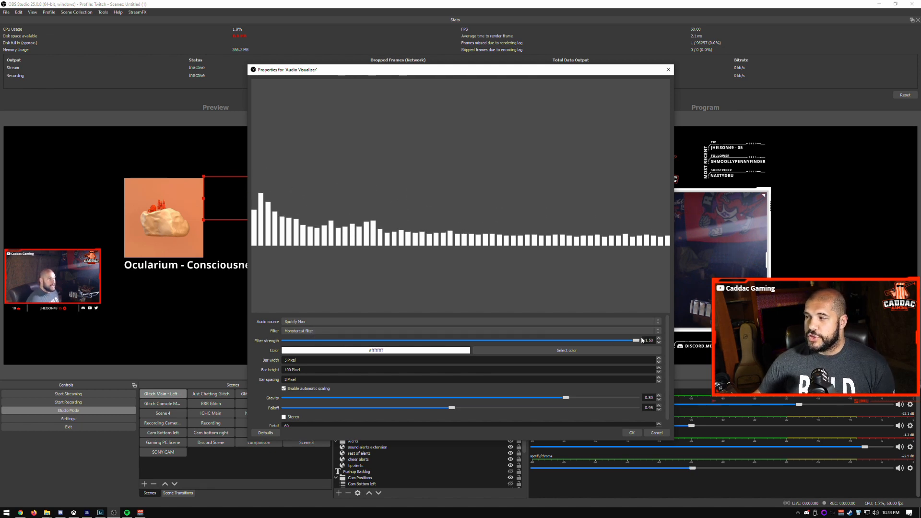
Try lower filter strengths down to 1.00, set the strength back to 1.50, and accept the visualizer's properties
{"action": "left_click_drag", "start_coordinate": [585, 338], "coordinate": [279, 345]}
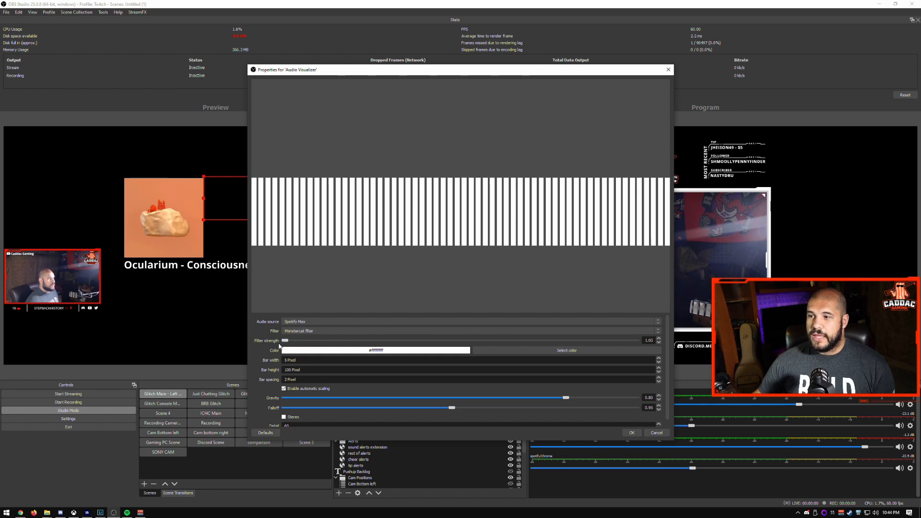
{"action": "left_click_drag", "start_coordinate": [280, 346], "coordinate": [307, 348]}
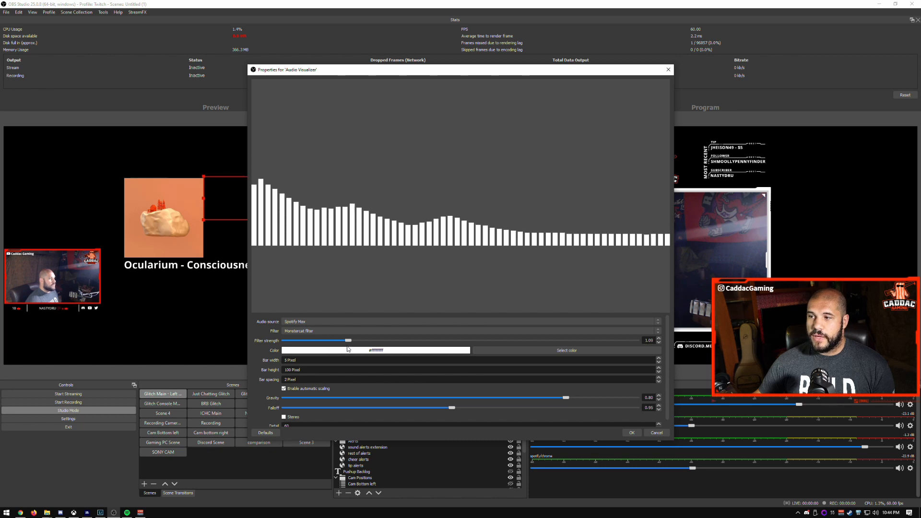
{"action": "left_click_drag", "start_coordinate": [365, 350], "coordinate": [661, 341]}
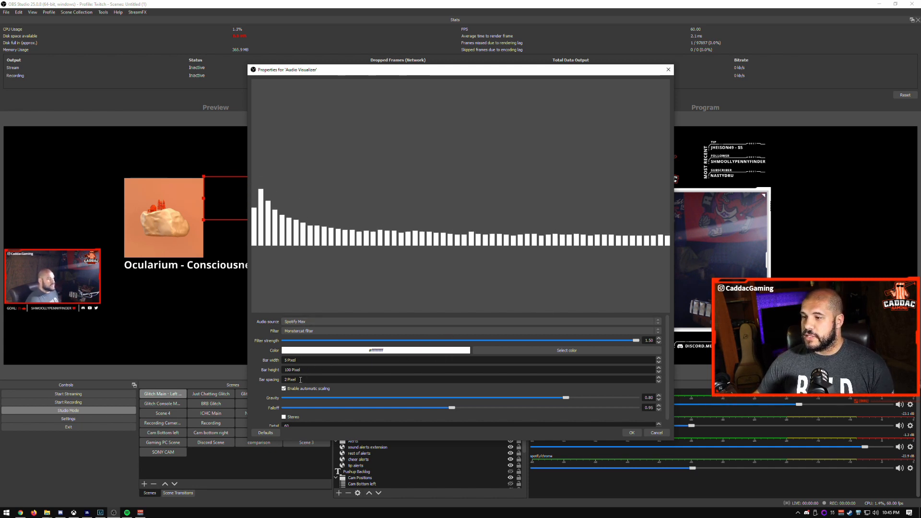
{"action": "scroll", "coordinate": [335, 358], "scroll_direction": "down", "scroll_amount": 1}
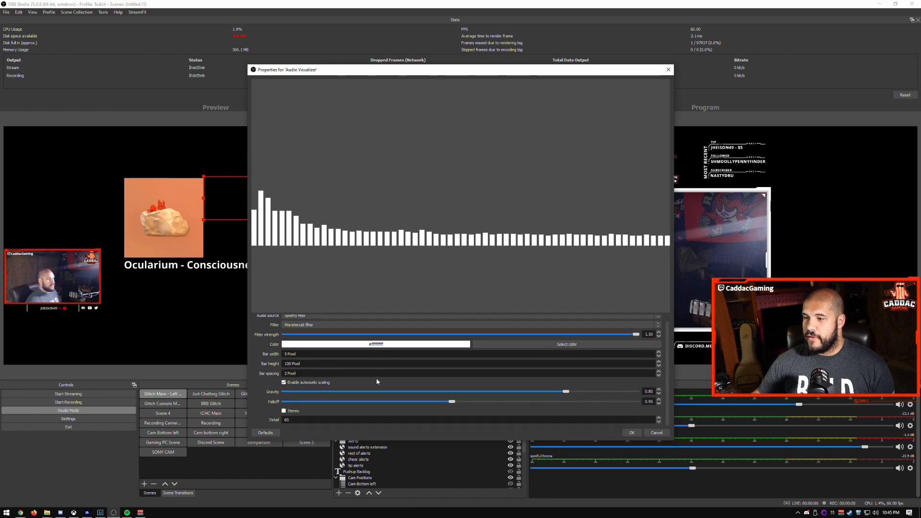
{"action": "left_click", "coordinate": [632, 433]}
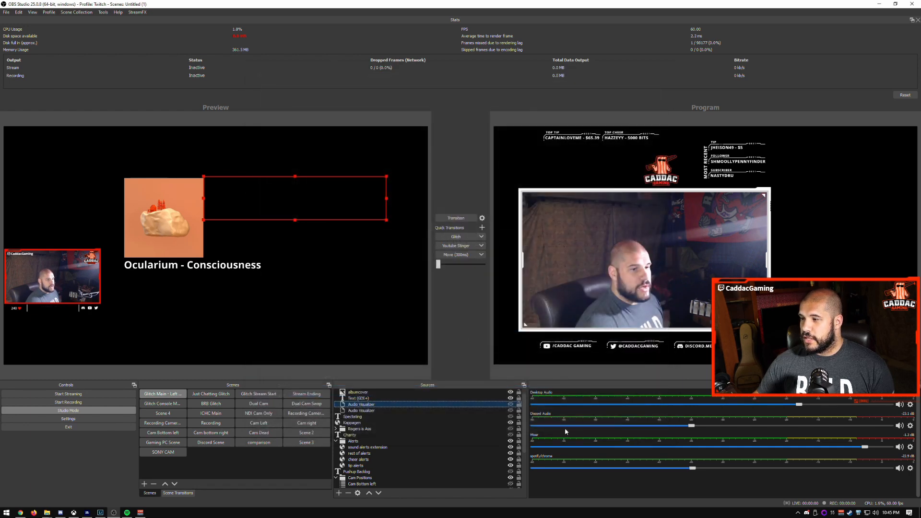
Show both Audio Visualizer sources beside the album cover in the preview
{"action": "left_click", "coordinate": [511, 405]}
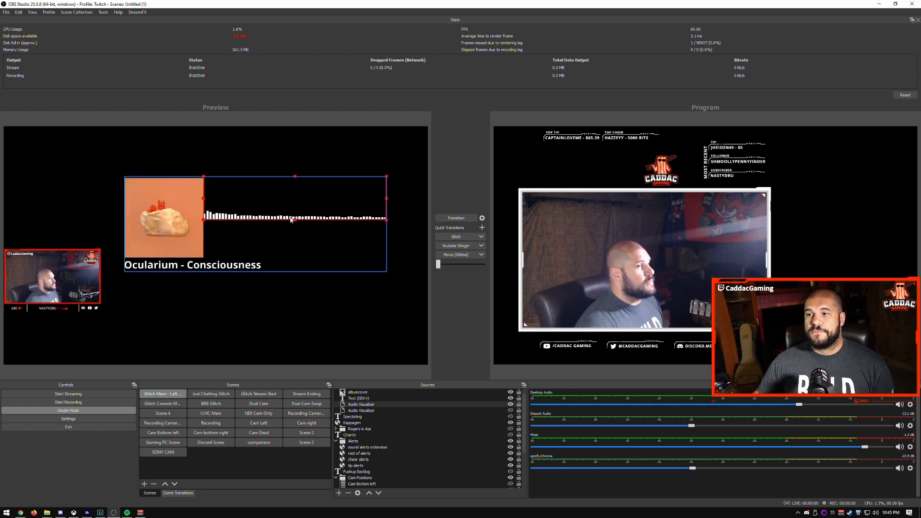
{"action": "left_click", "coordinate": [510, 411]}
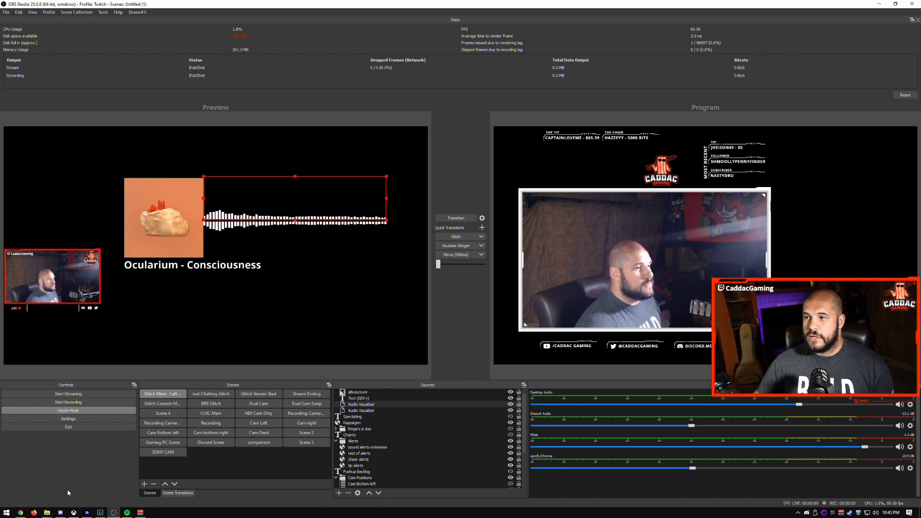
{"action": "left_click", "coordinate": [266, 333]}
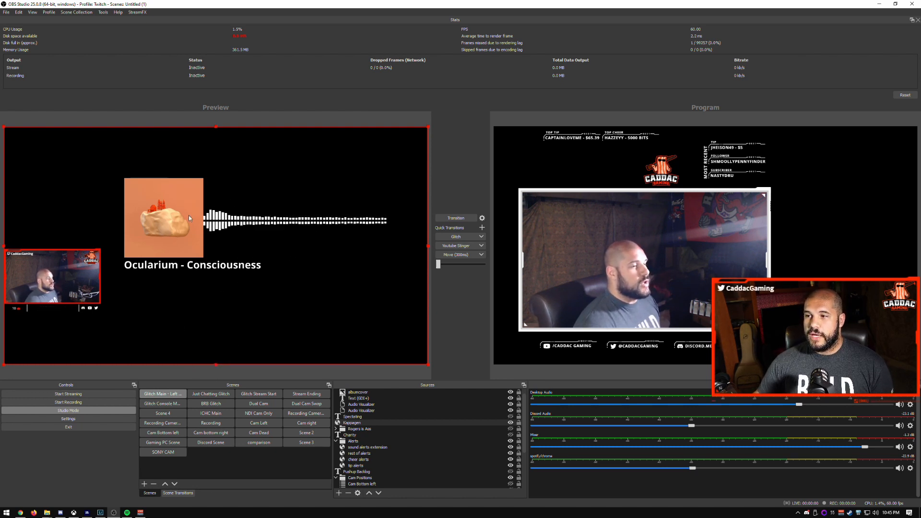
Shrink the Music group to about the webcam's width and place it directly below the webcam overlay
{"action": "scroll", "coordinate": [363, 435], "scroll_direction": "up", "scroll_amount": 1}
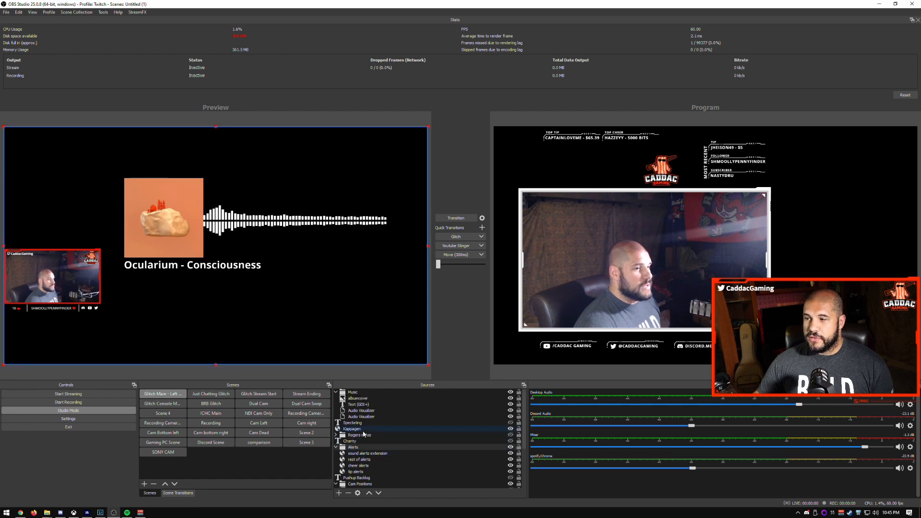
{"action": "left_click", "coordinate": [367, 392]}
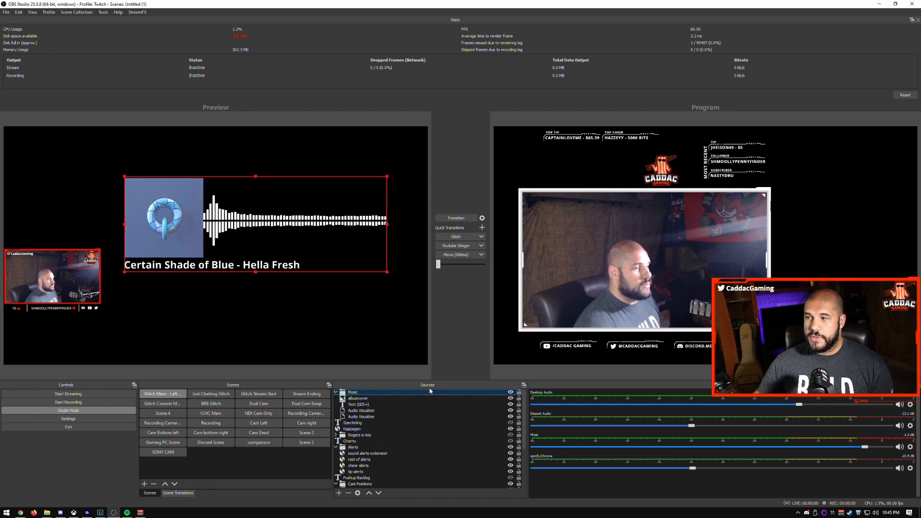
{"action": "left_click_drag", "start_coordinate": [387, 272], "coordinate": [52, 334]}
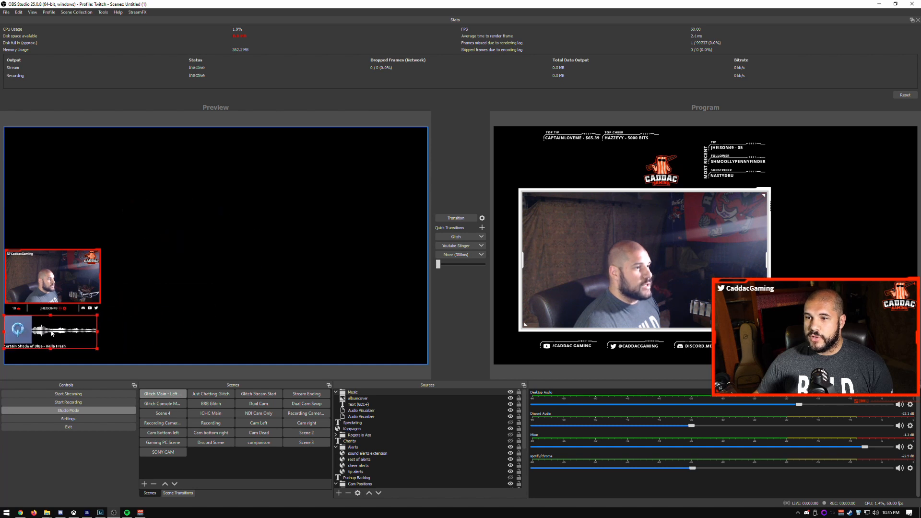
{"action": "left_click", "coordinate": [55, 368]}
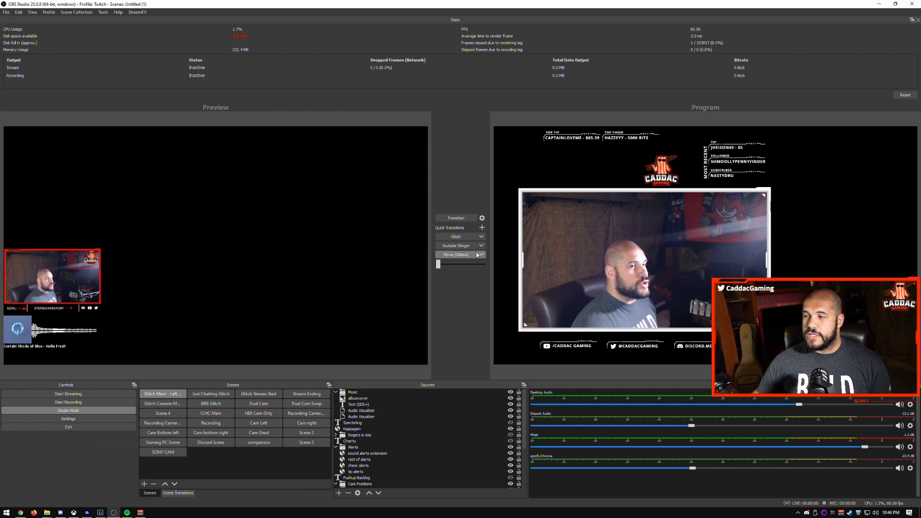
Select Move as the scene transition and open its properties
{"action": "left_click", "coordinate": [178, 493]}
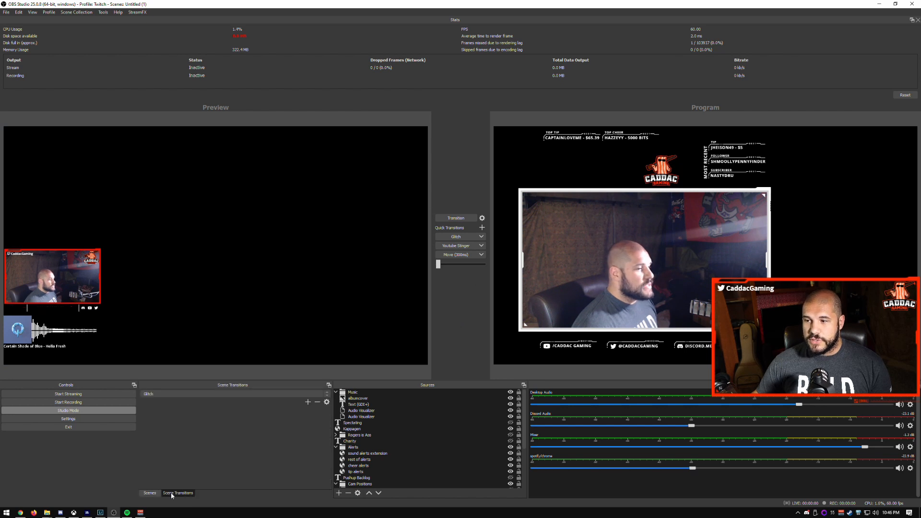
{"action": "left_click", "coordinate": [325, 396]}
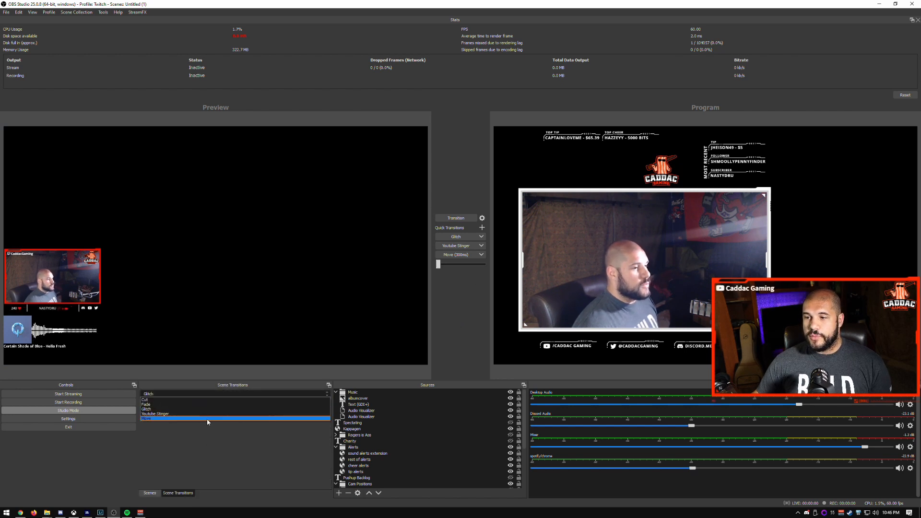
{"action": "left_click", "coordinate": [206, 419]}
{"action": "left_click", "coordinate": [325, 403]}
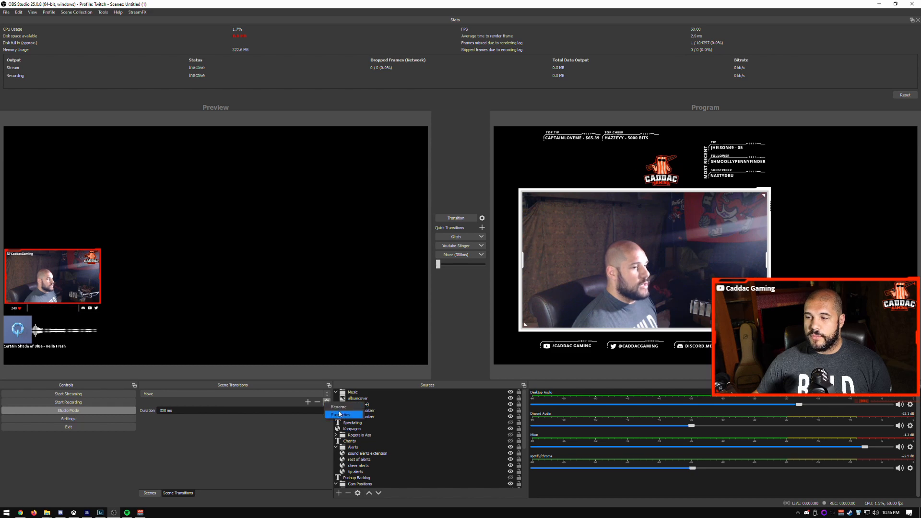
{"action": "left_click", "coordinate": [341, 415]}
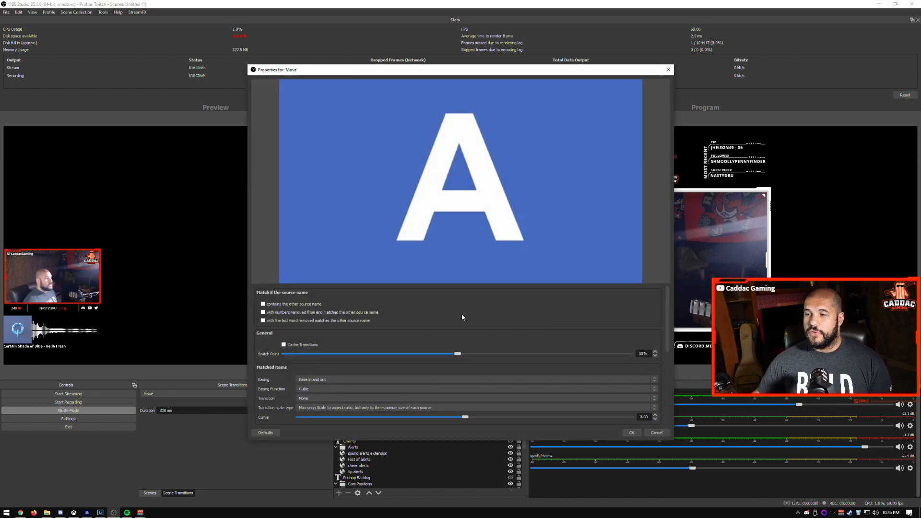
Examine the Move transition's settings for matched, appearing and disappearing items, preview the transition and accept the properties
{"action": "scroll", "coordinate": [460, 317], "scroll_direction": "down", "scroll_amount": 2}
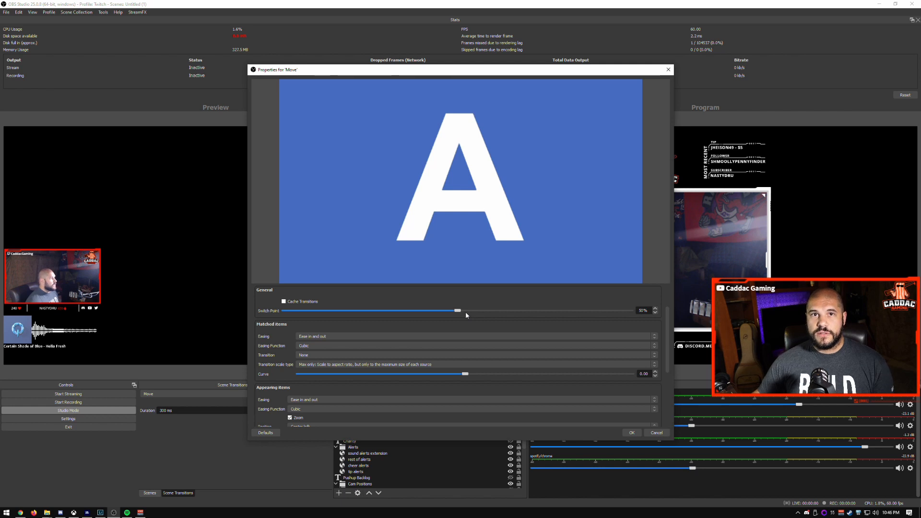
{"action": "scroll", "coordinate": [534, 296], "scroll_direction": "down", "scroll_amount": 4}
{"action": "scroll", "coordinate": [534, 295], "scroll_direction": "down", "scroll_amount": 2}
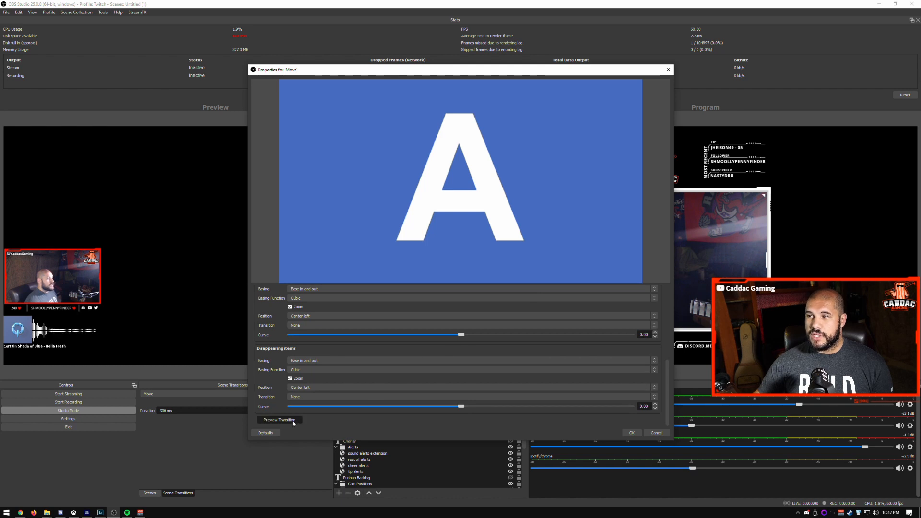
{"action": "left_click", "coordinate": [279, 420]}
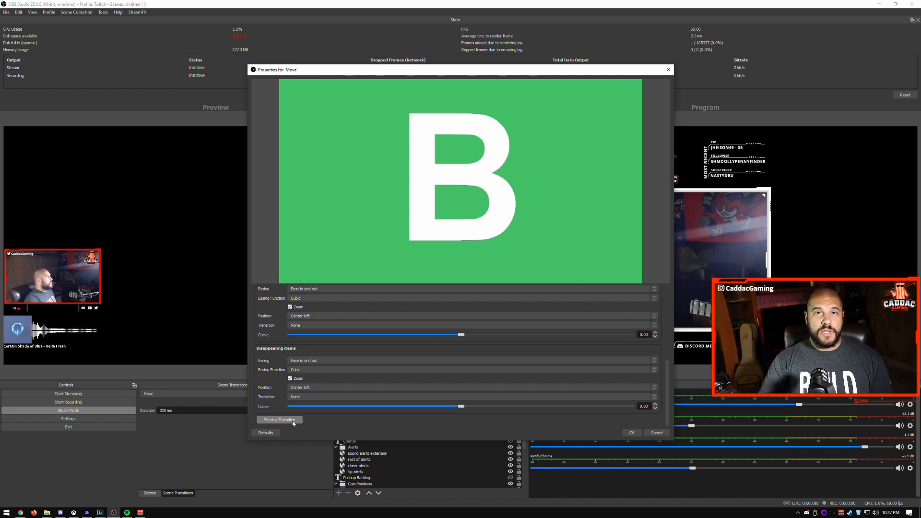
{"action": "left_click", "coordinate": [629, 433]}
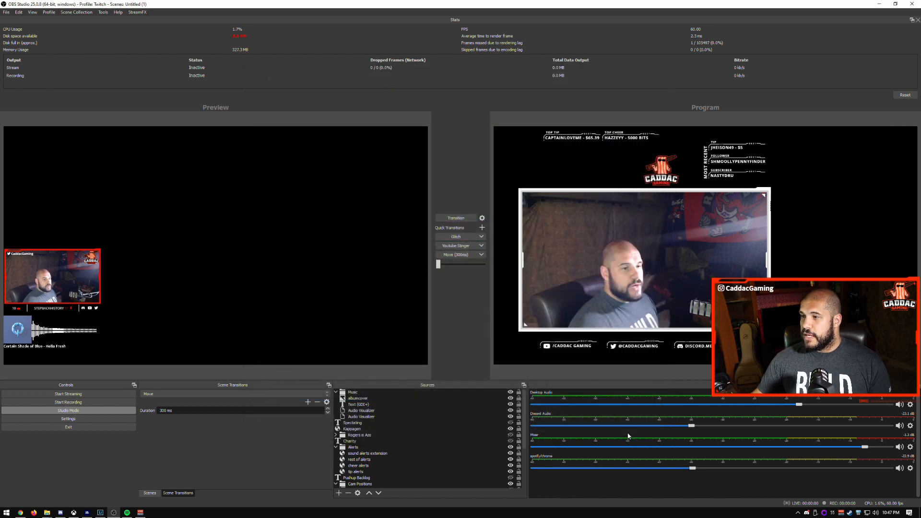
Run the Move (300ms) quick transition repeatedly to swap the Glitch Main and Just Chatting Glitch scenes between preview and program
{"action": "left_click", "coordinate": [459, 255]}
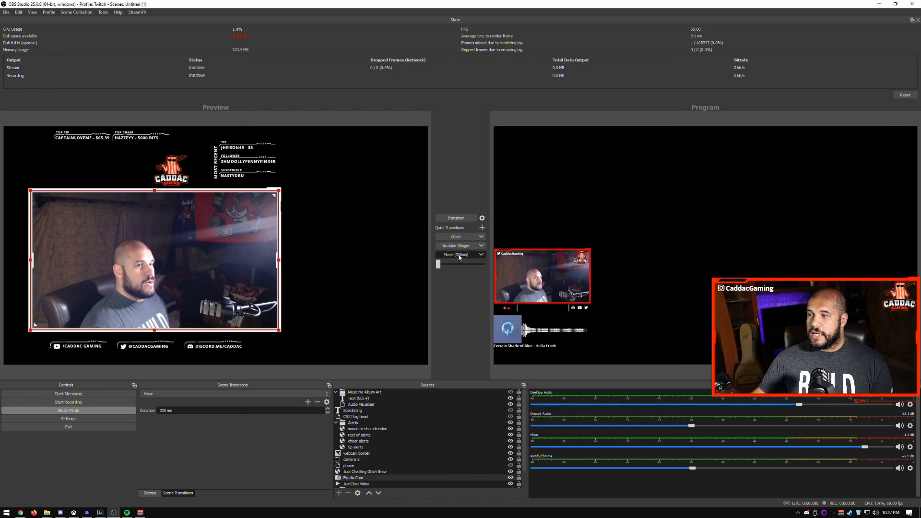
{"action": "left_click", "coordinate": [458, 255]}
{"action": "left_click", "coordinate": [459, 255]}
{"action": "left_click", "coordinate": [459, 254]}
{"action": "left_click", "coordinate": [458, 255]}
{"action": "left_click", "coordinate": [458, 255]}
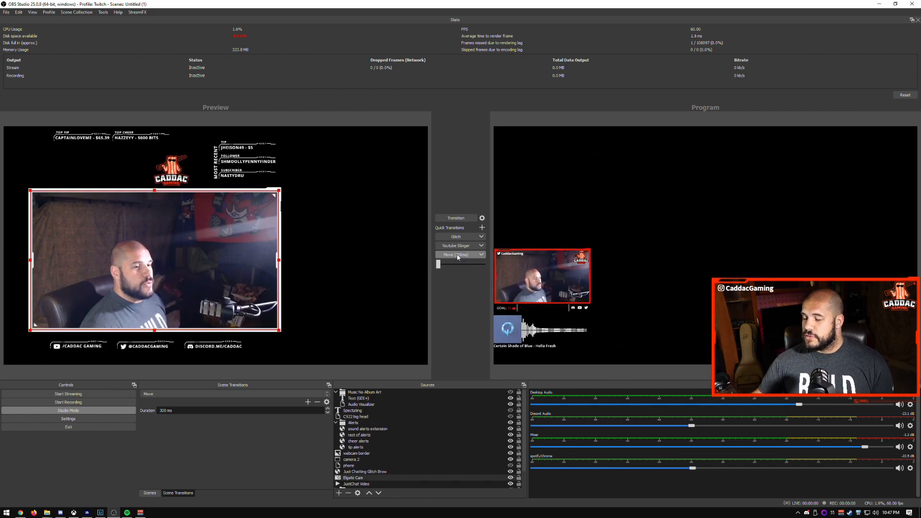
{"action": "left_click", "coordinate": [458, 255]}
{"action": "left_click", "coordinate": [457, 254]}
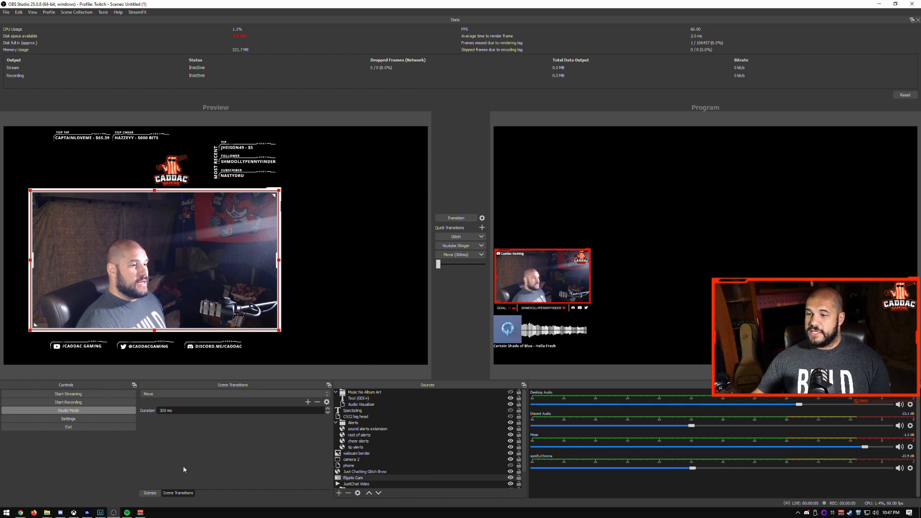
Load the SONY CAM scene into the preview and send it to the program with the Move quick transition
{"action": "left_click", "coordinate": [148, 493]}
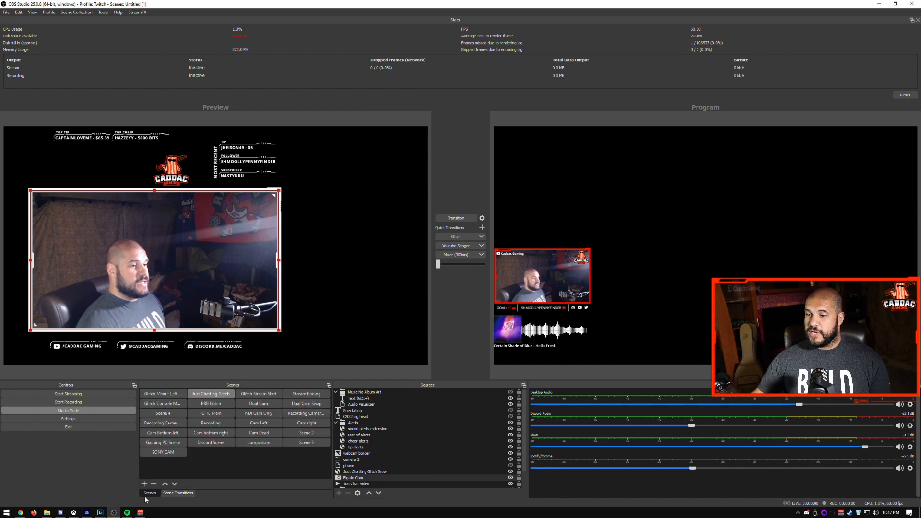
{"action": "left_click", "coordinate": [164, 456]}
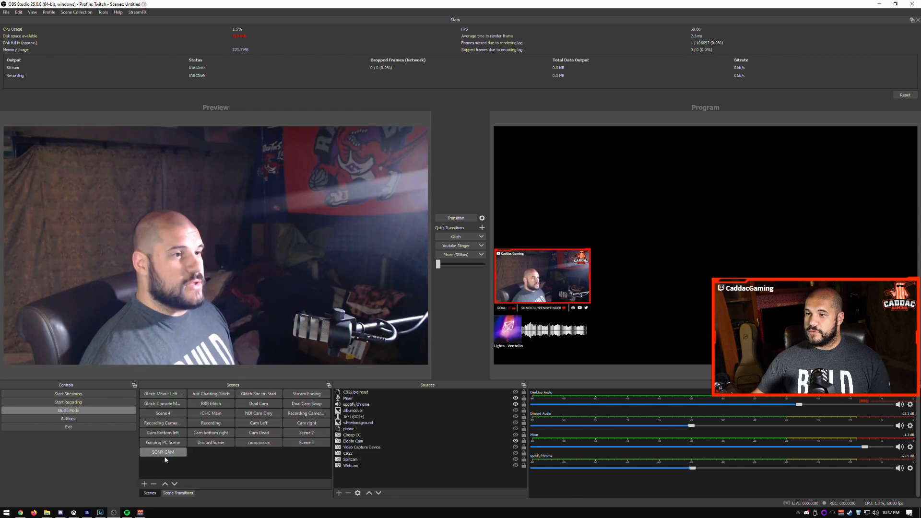
{"action": "left_click", "coordinate": [460, 256]}
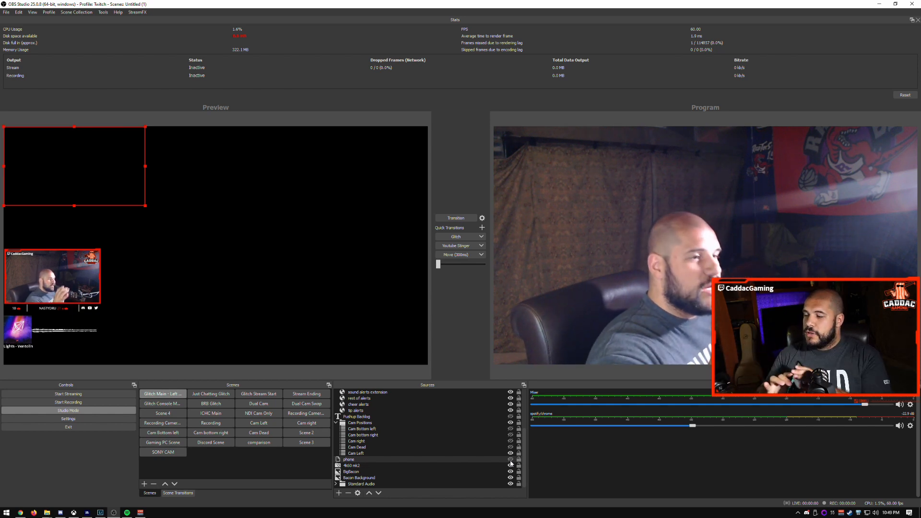
Open the properties of the phone source in the Glitch Main scene
{"action": "right_click", "coordinate": [372, 458]}
{"action": "mouse_move", "coordinate": [424, 265]}
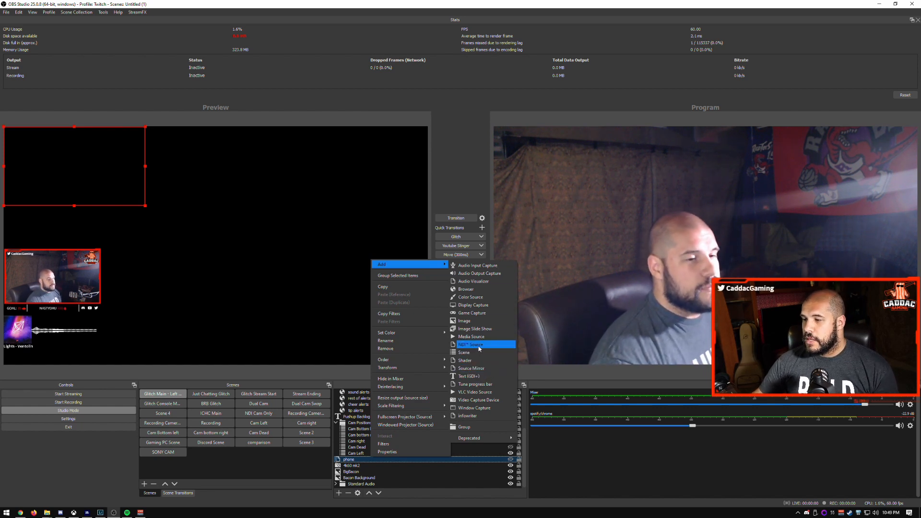
{"action": "left_click", "coordinate": [388, 452]}
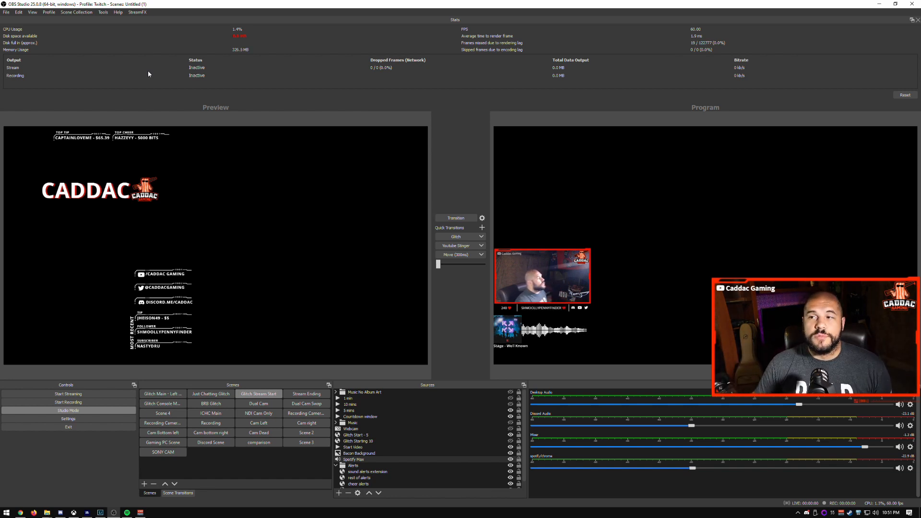
In the Transition Override Matrix, set the transition from the Glitch Console scene to the Glitch Main scene to Move, 300 ms
{"action": "left_click", "coordinate": [104, 12]}
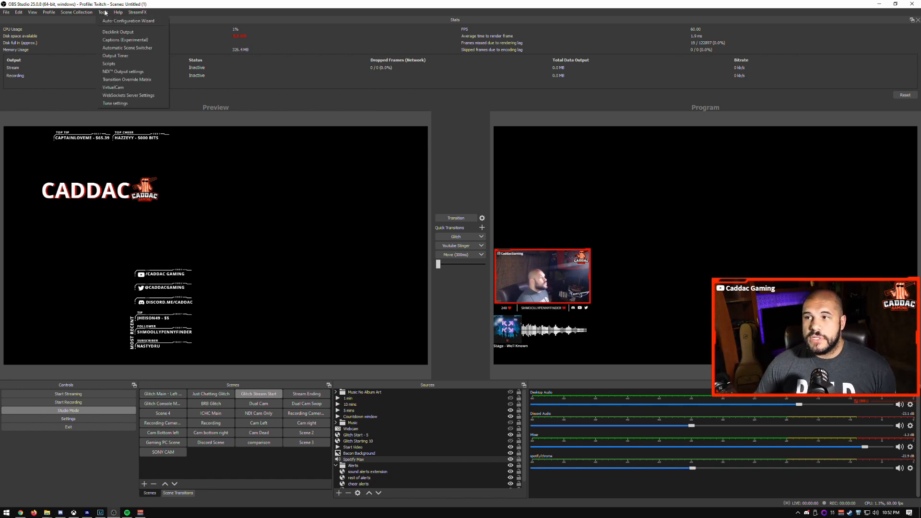
{"action": "left_click", "coordinate": [128, 78]}
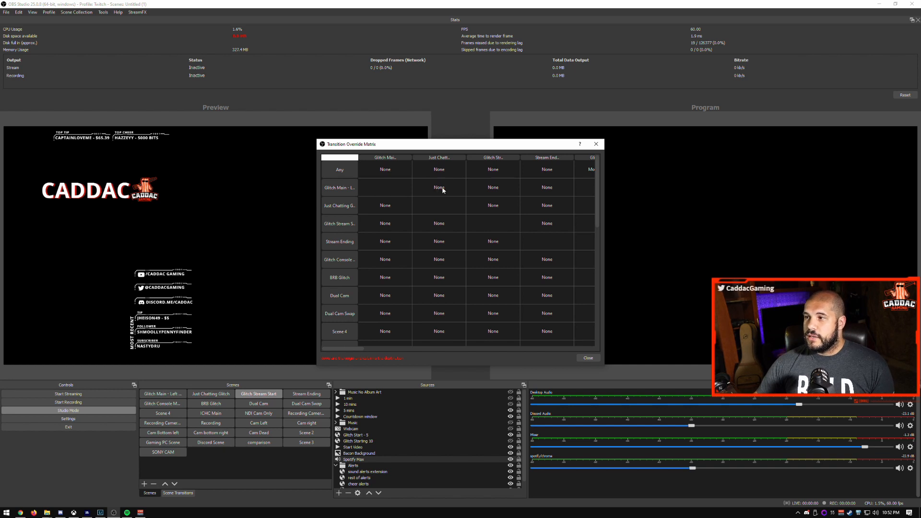
{"action": "scroll", "coordinate": [414, 169], "scroll_direction": "down", "scroll_amount": 2}
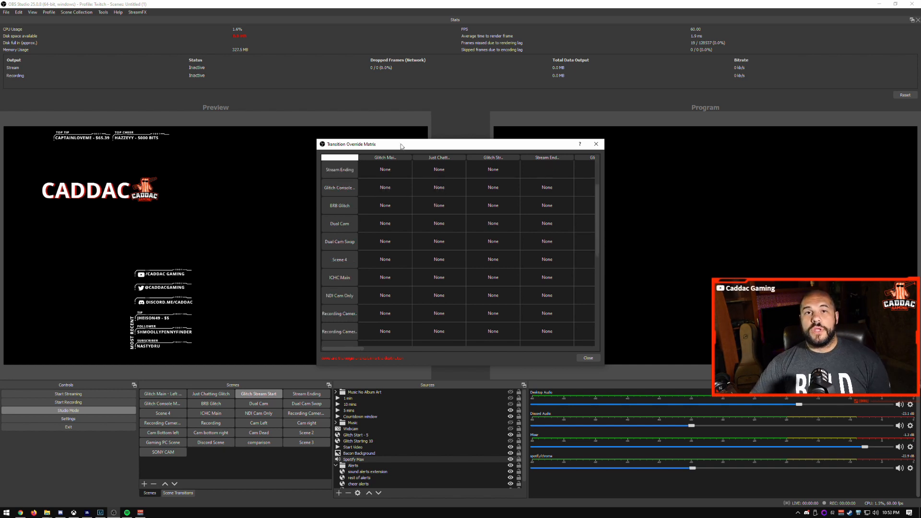
{"action": "double_click", "coordinate": [394, 188]}
{"action": "left_click", "coordinate": [394, 190]}
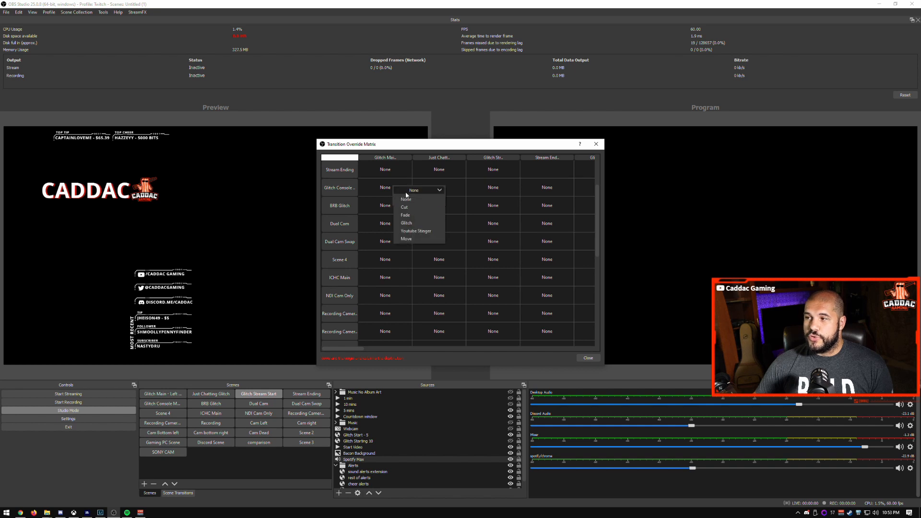
{"action": "left_click", "coordinate": [415, 238]}
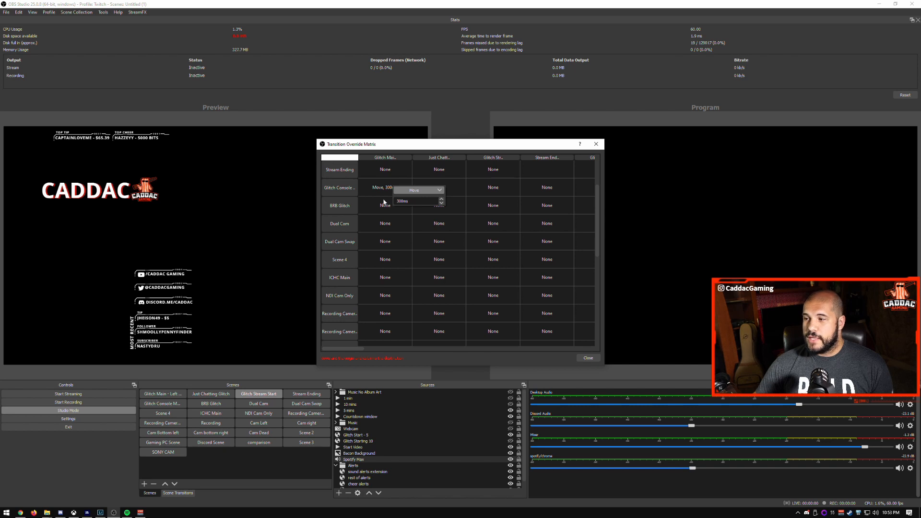
{"action": "left_click", "coordinate": [495, 363]}
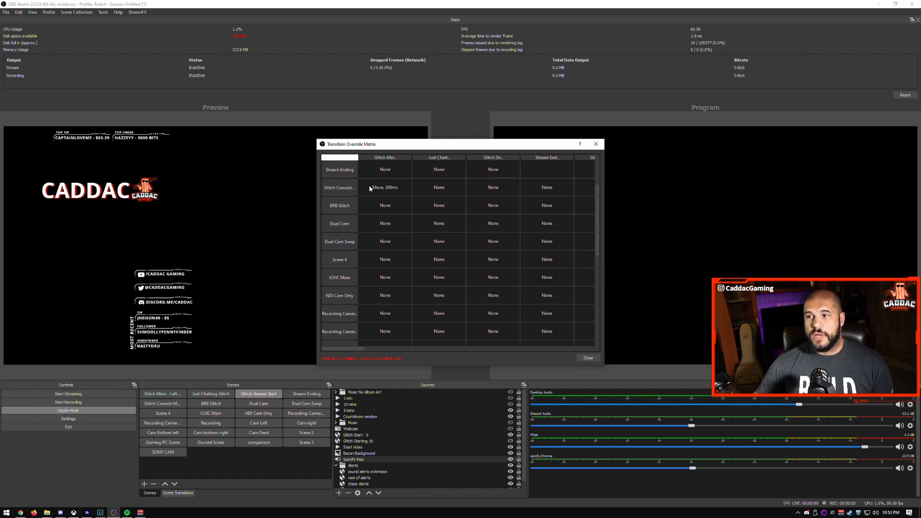
{"action": "left_click_drag", "start_coordinate": [434, 147], "coordinate": [445, 296]}
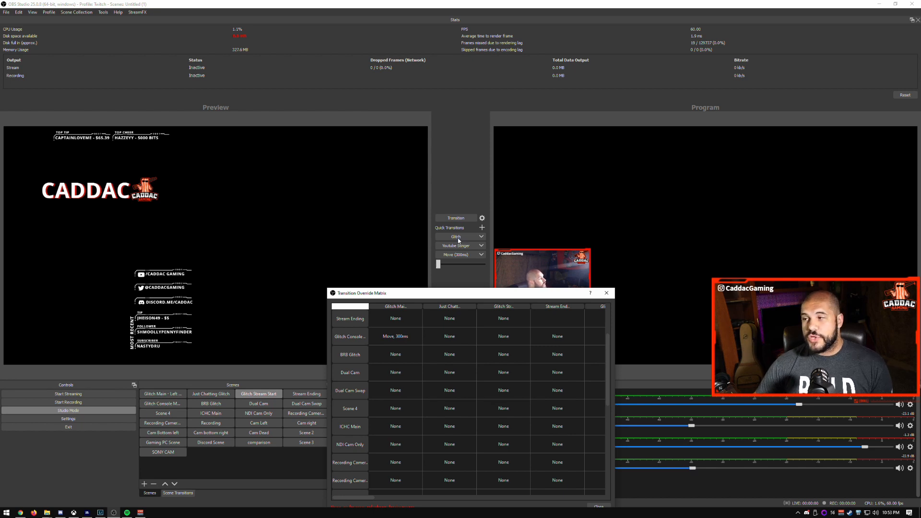
{"action": "left_click_drag", "start_coordinate": [444, 294], "coordinate": [432, 212]}
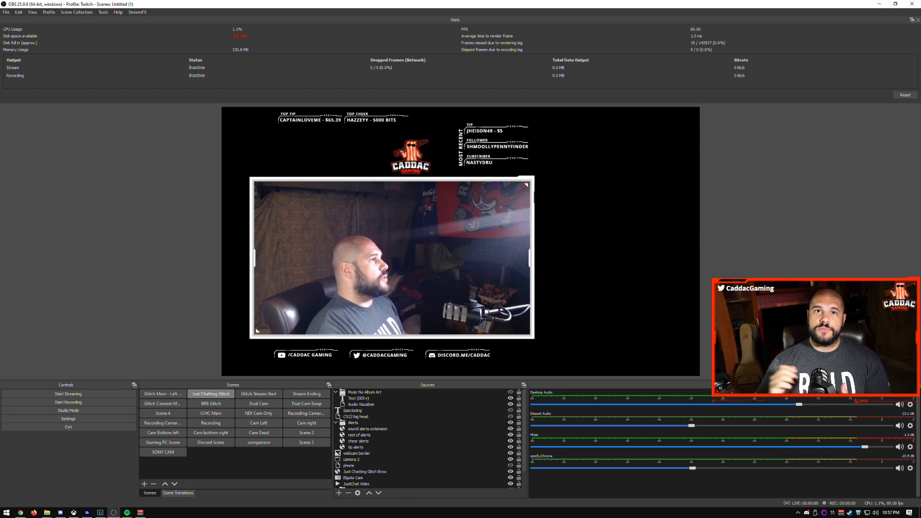
{"action": "left_click", "coordinate": [559, 206]}
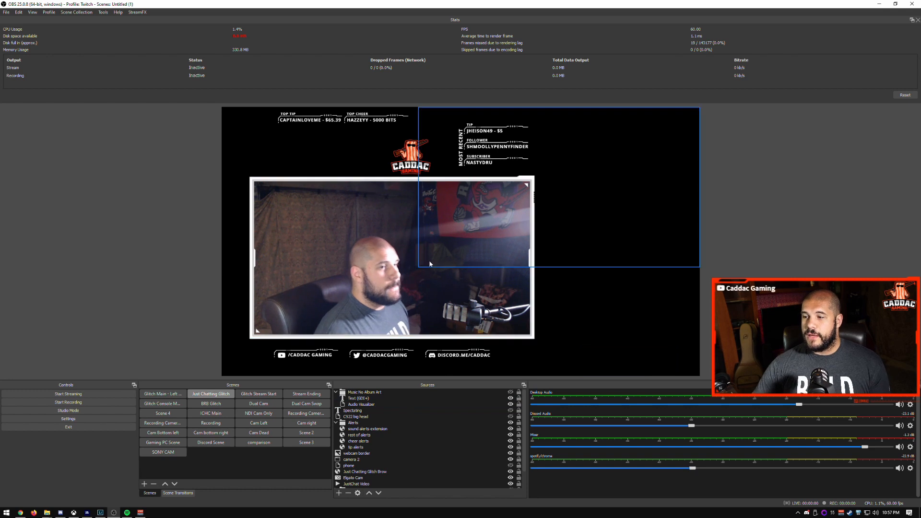
{"action": "left_click", "coordinate": [414, 281]}
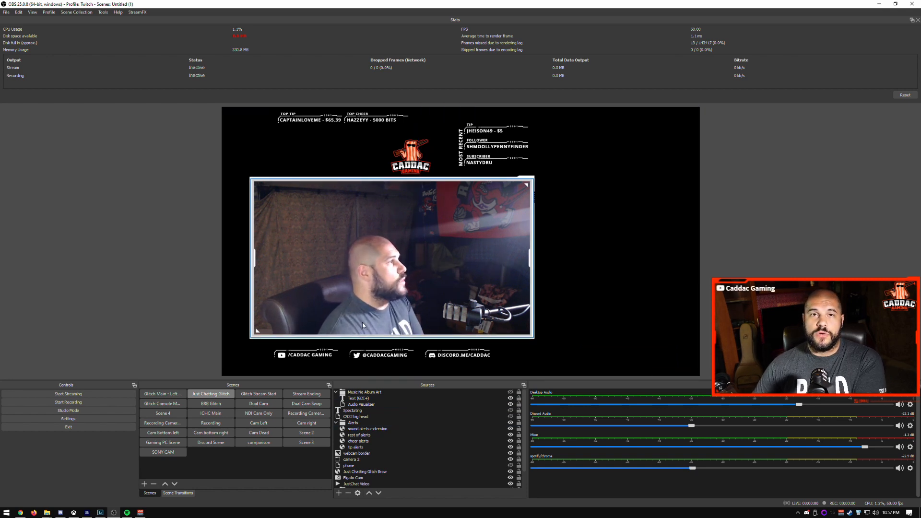
Add a Shader effect filter with the default name to the Elgato Cam source
{"action": "right_click", "coordinate": [354, 477]}
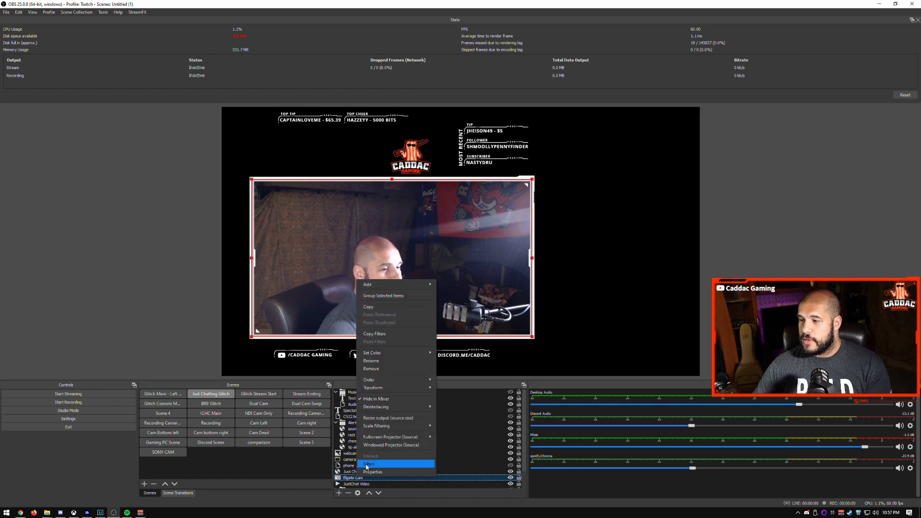
{"action": "left_click", "coordinate": [367, 465]}
{"action": "left_click", "coordinate": [314, 381]}
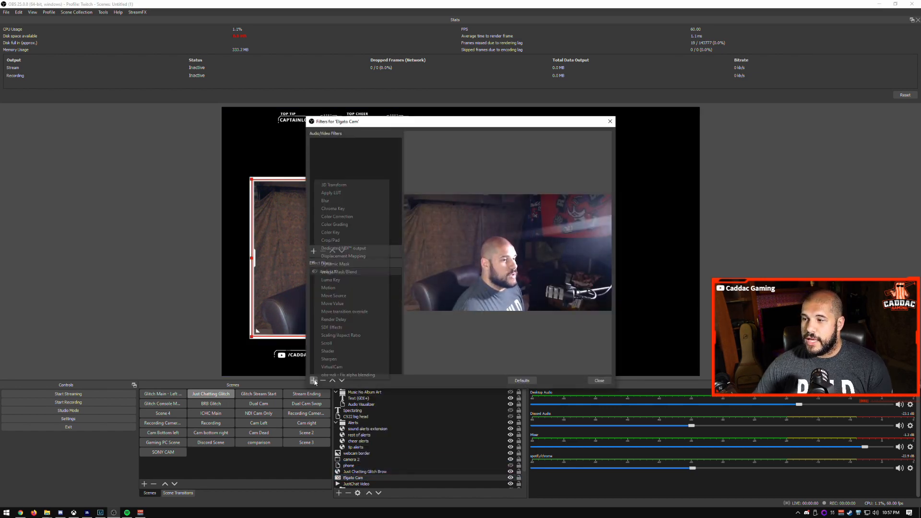
{"action": "left_click", "coordinate": [330, 351]}
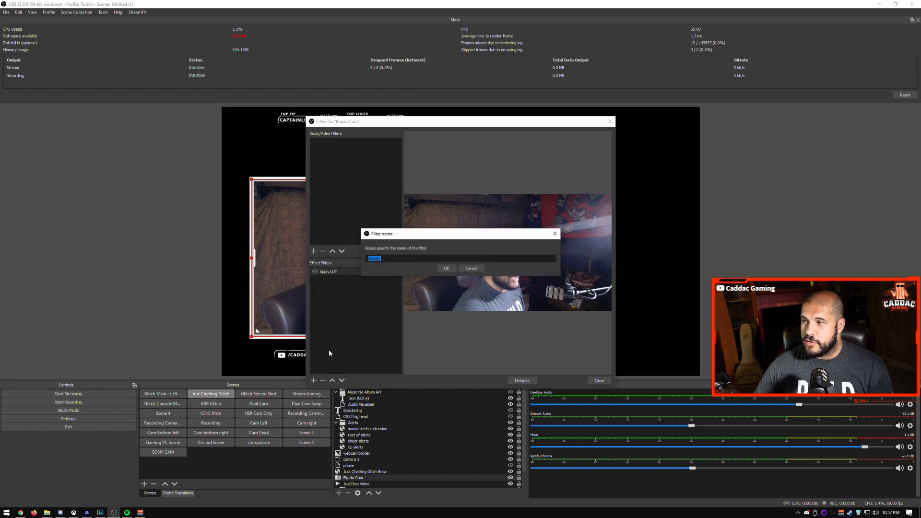
{"action": "left_click", "coordinate": [446, 269]}
Try drunk.effect from StreamFX's examples/shaders/filter folder as the Shader filter's file
{"action": "left_click", "coordinate": [584, 314]}
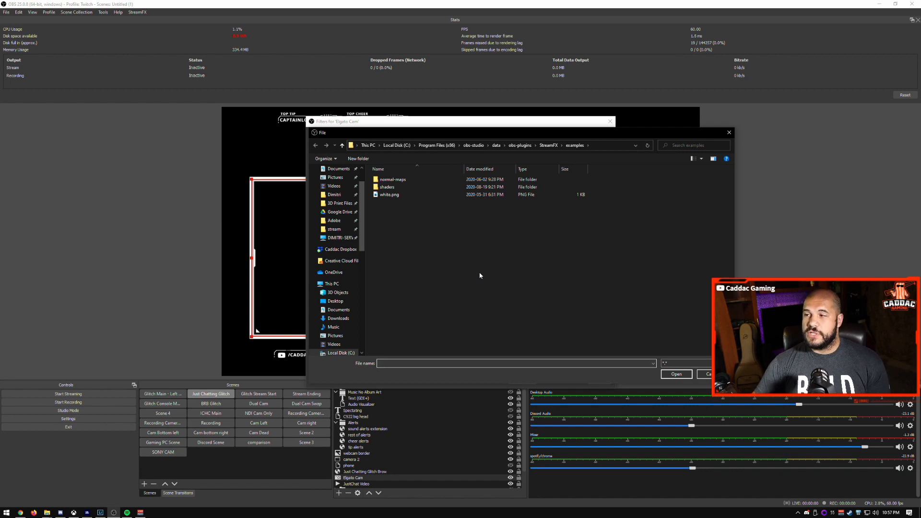
{"action": "double_click", "coordinate": [404, 187]}
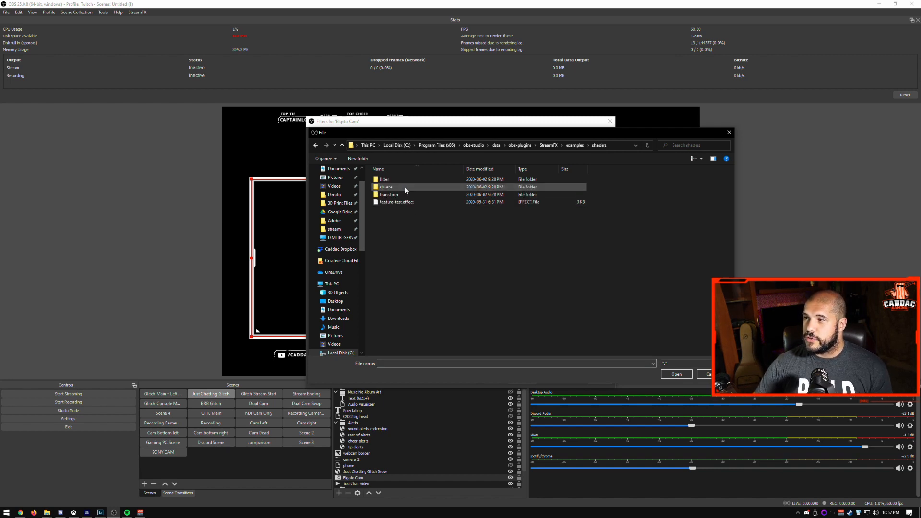
{"action": "double_click", "coordinate": [408, 181]}
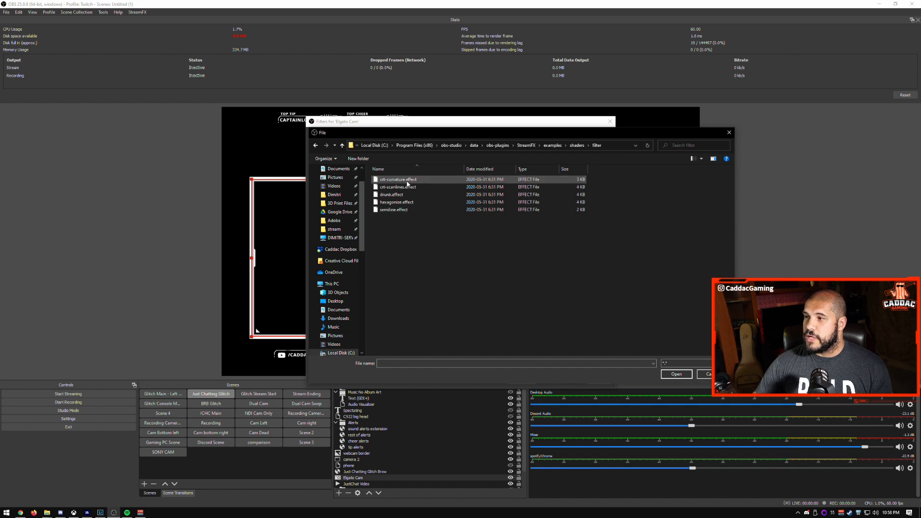
{"action": "left_click", "coordinate": [396, 195]}
{"action": "left_click", "coordinate": [677, 375]}
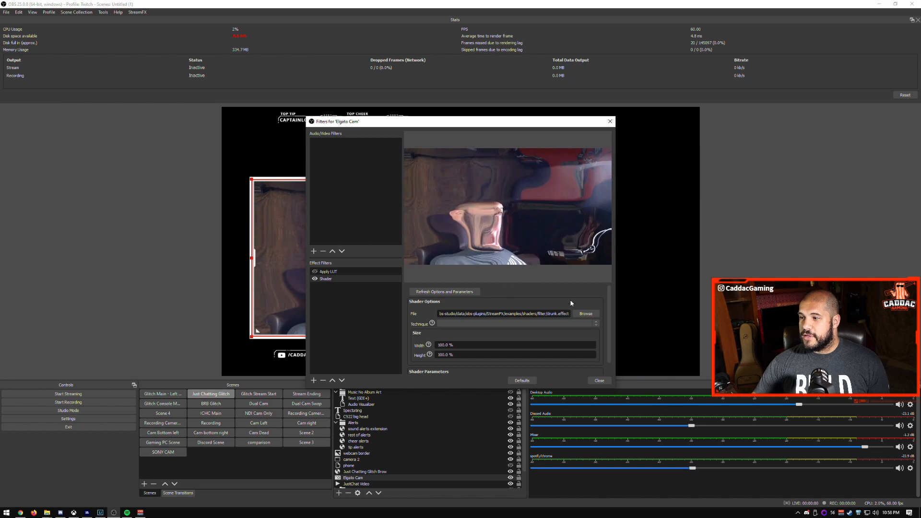
Load crt-scanlines.effect from the StreamFX shaders/filter folder as the Shader filter's file
{"action": "left_click", "coordinate": [586, 314]}
{"action": "double_click", "coordinate": [391, 188]}
{"action": "double_click", "coordinate": [387, 179]}
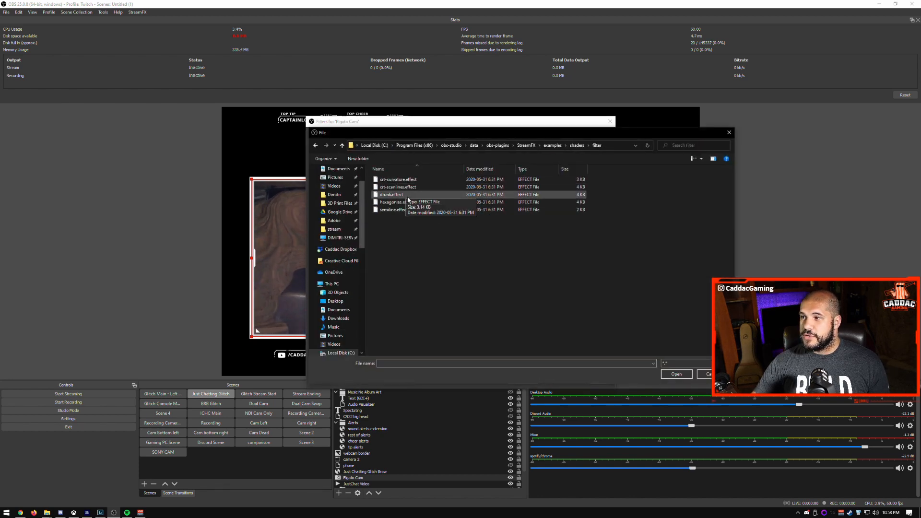
{"action": "left_click", "coordinate": [398, 186]}
{"action": "left_click", "coordinate": [677, 374]}
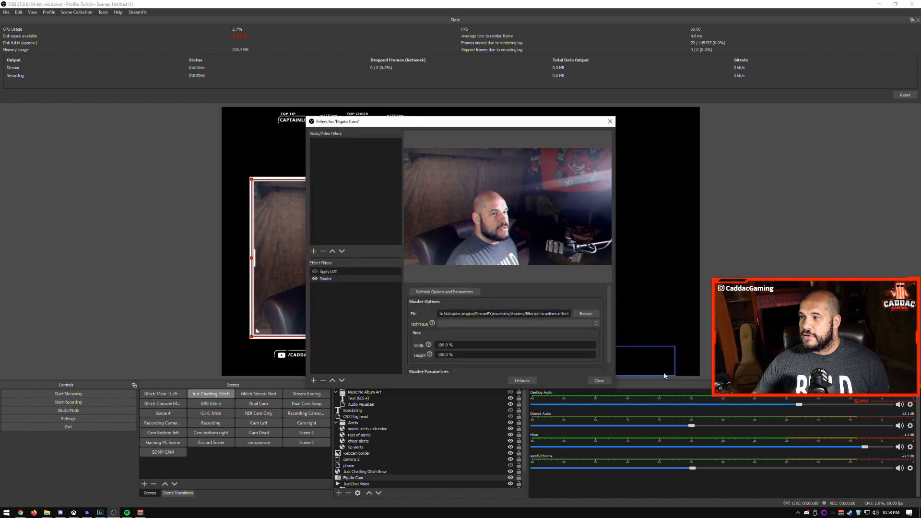
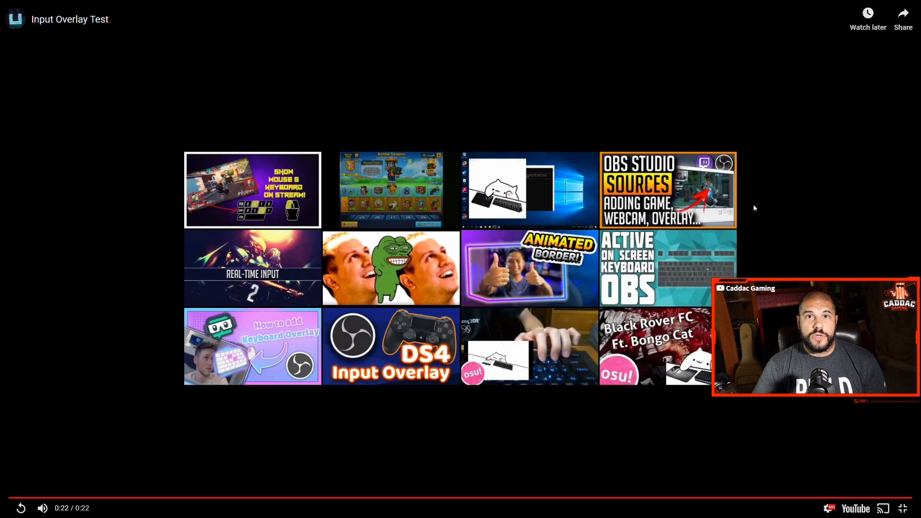
Leave full-screen playback of the Input Overlay Test video
{"action": "key", "text": "Escape"}
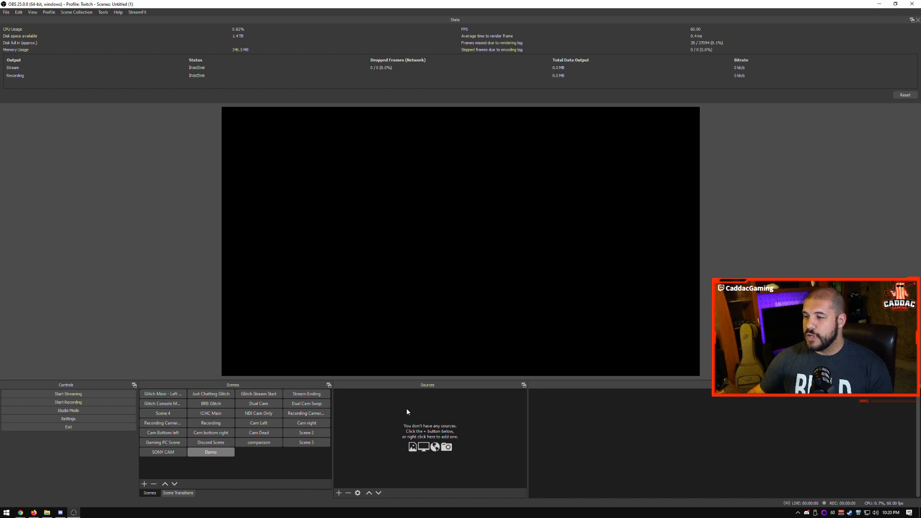
Add the existing LogiCam video capture device as a source in the Demo scene
{"action": "right_click", "coordinate": [384, 435]}
{"action": "mouse_move", "coordinate": [416, 441]}
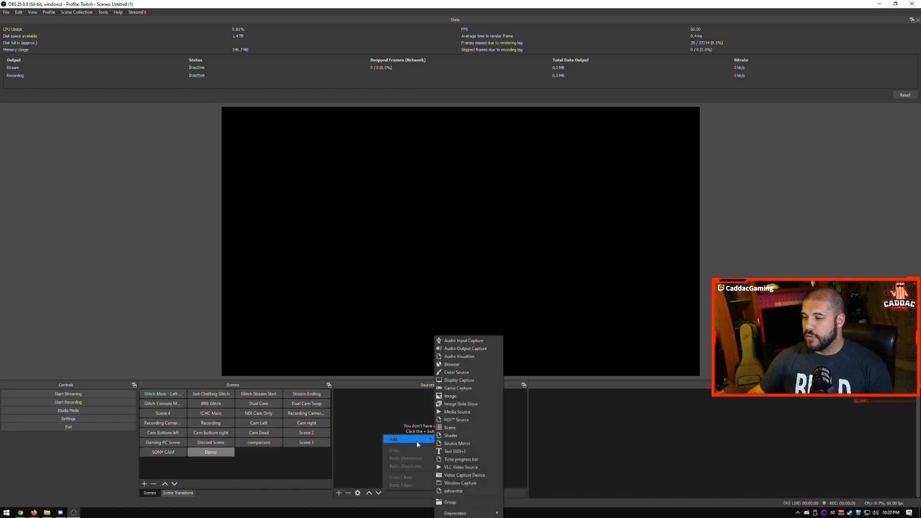
{"action": "left_click", "coordinate": [466, 476]}
{"action": "left_click", "coordinate": [418, 227]}
{"action": "left_click", "coordinate": [432, 253]}
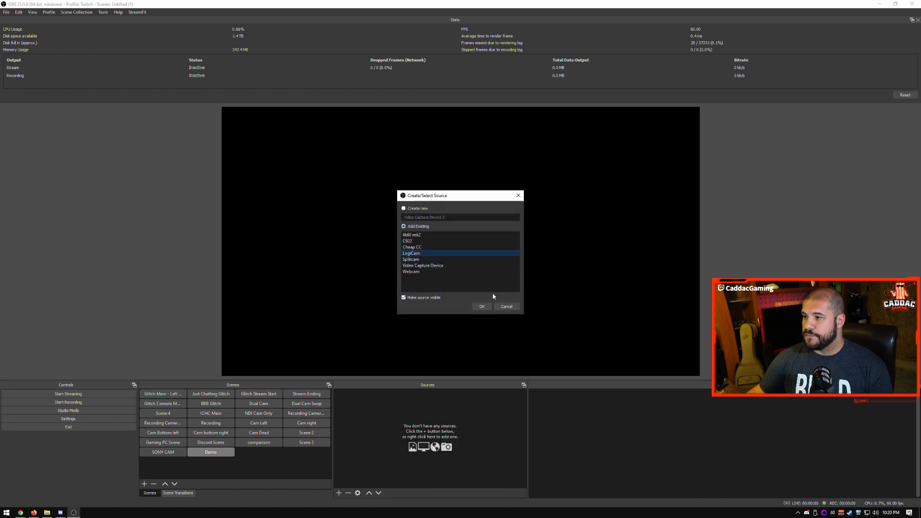
{"action": "left_click", "coordinate": [482, 306]}
Scale the LogiCam source to about a third of the canvas width and move it down along the canvas's left edge
{"action": "left_click_drag", "start_coordinate": [700, 374], "coordinate": [370, 192]}
{"action": "left_click_drag", "start_coordinate": [338, 153], "coordinate": [328, 288]}
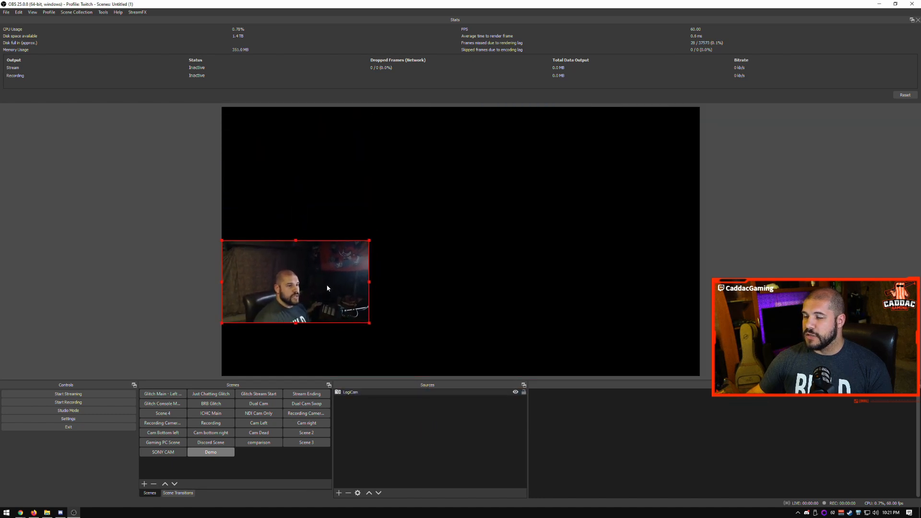
{"action": "left_click", "coordinate": [472, 272]}
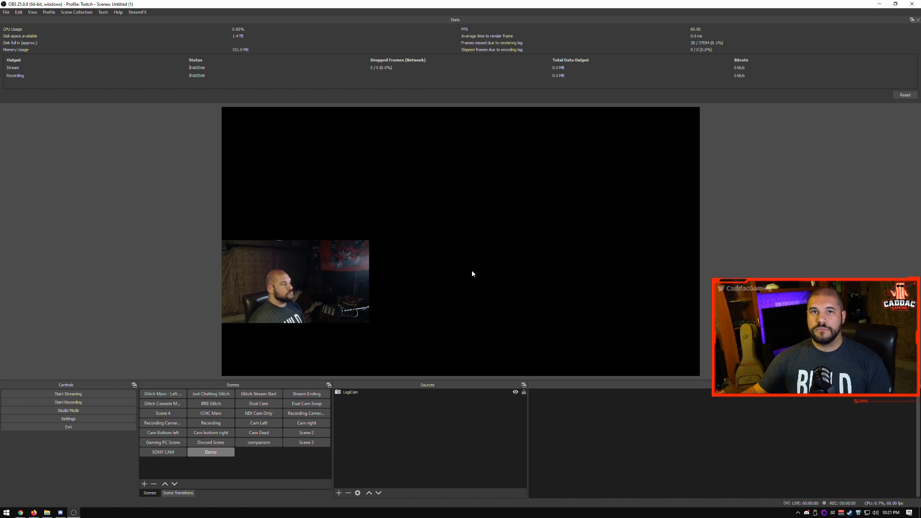
Add a Source Mirror named Ghost to the Demo scene, with LogiCam as its mirrored source
{"action": "right_click", "coordinate": [383, 407]}
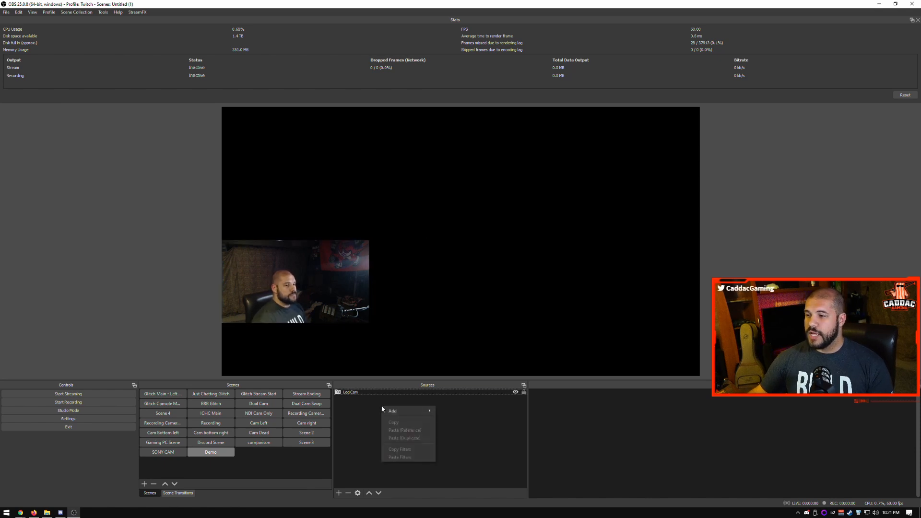
{"action": "mouse_move", "coordinate": [395, 412]}
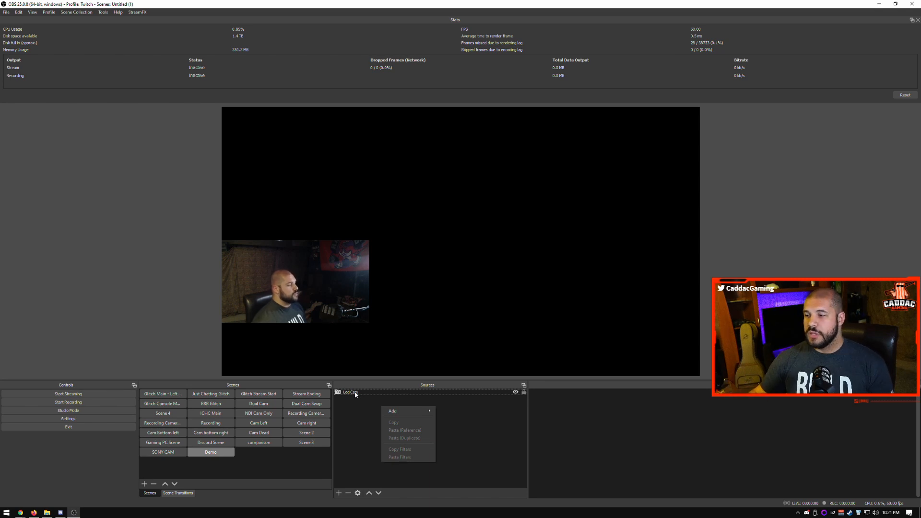
{"action": "mouse_move", "coordinate": [422, 413]}
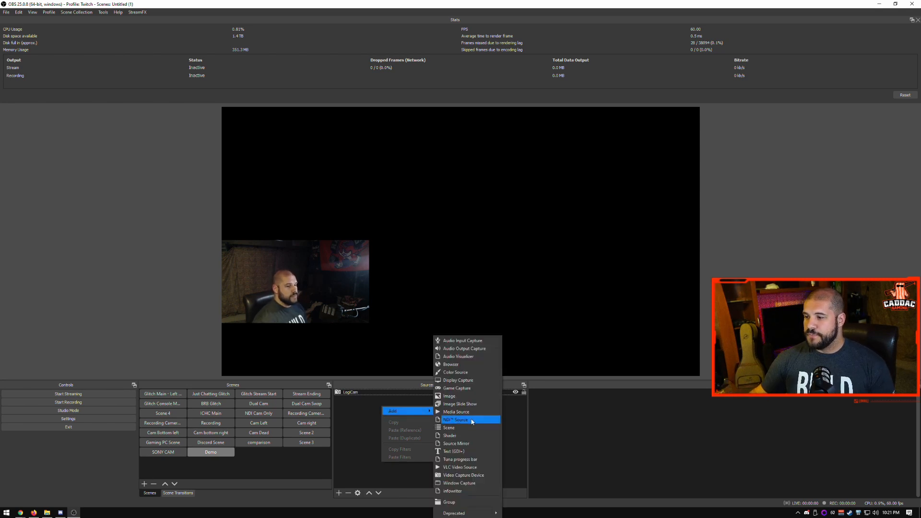
{"action": "left_click", "coordinate": [472, 440]}
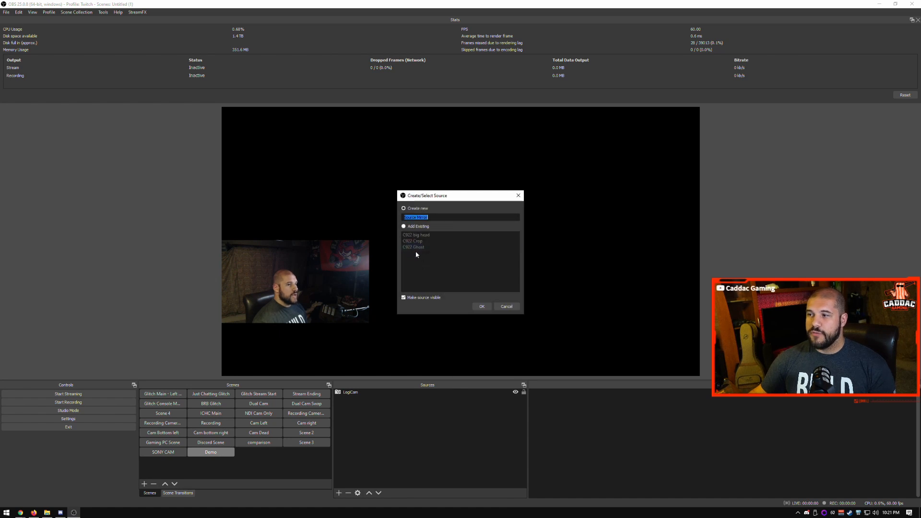
{"action": "type", "text": "Ghost"}
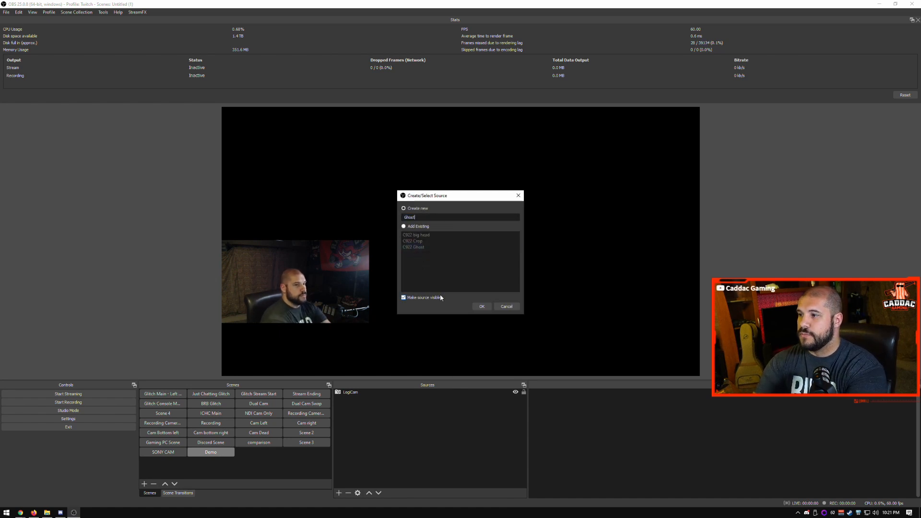
{"action": "key", "text": "Return"}
{"action": "left_click", "coordinate": [450, 381]}
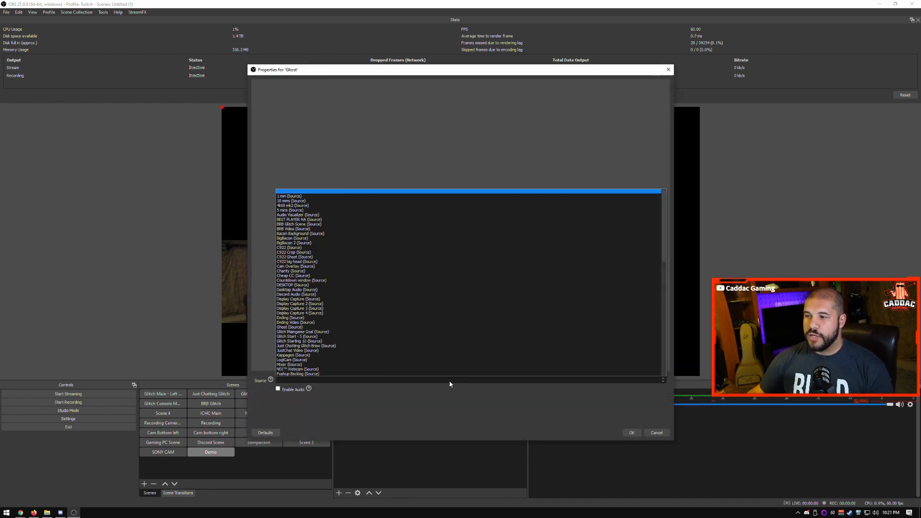
{"action": "left_click", "coordinate": [379, 362]}
{"action": "left_click", "coordinate": [632, 433]}
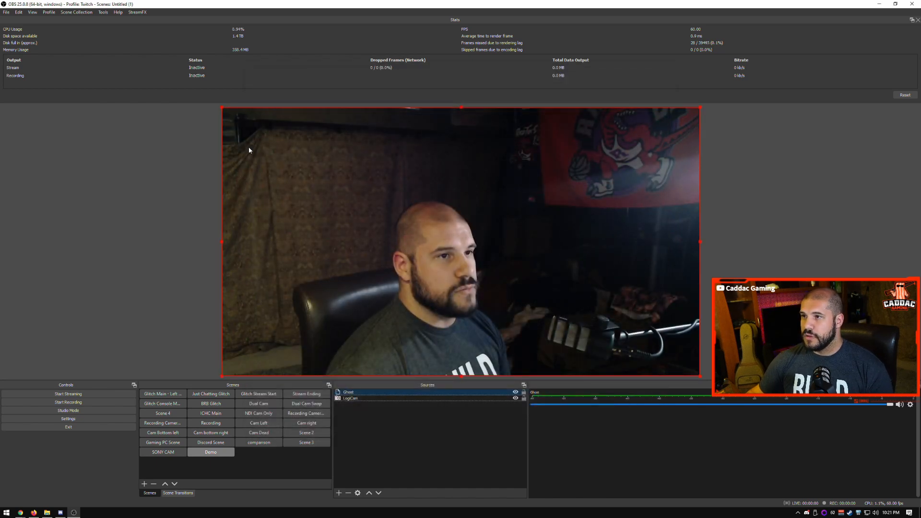
Scale the Ghost mirror to about 40% of the canvas width and place it in the canvas's upper right area
{"action": "left_click_drag", "start_coordinate": [223, 113], "coordinate": [510, 267]}
{"action": "left_click_drag", "start_coordinate": [582, 303], "coordinate": [514, 189]}
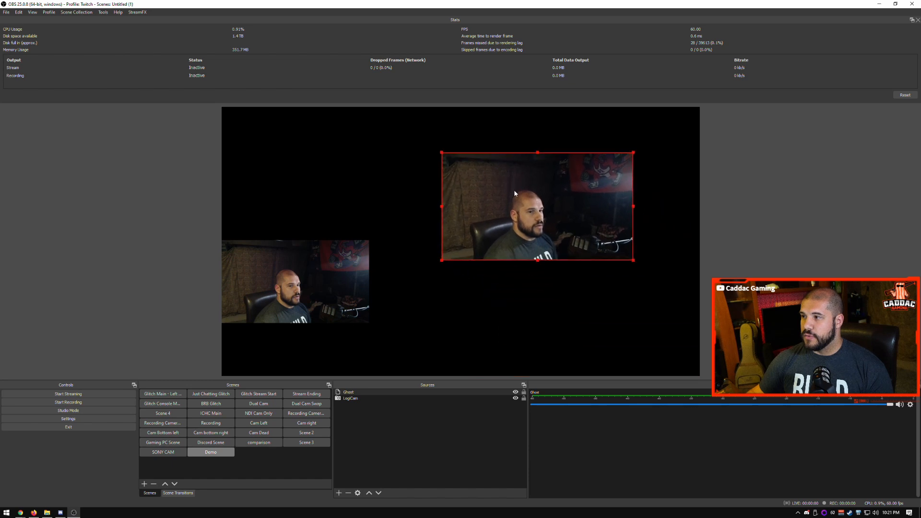
Add a Chroma Key filter with the default name to Ghost and lower its opacity to about half
{"action": "right_click", "coordinate": [353, 392]}
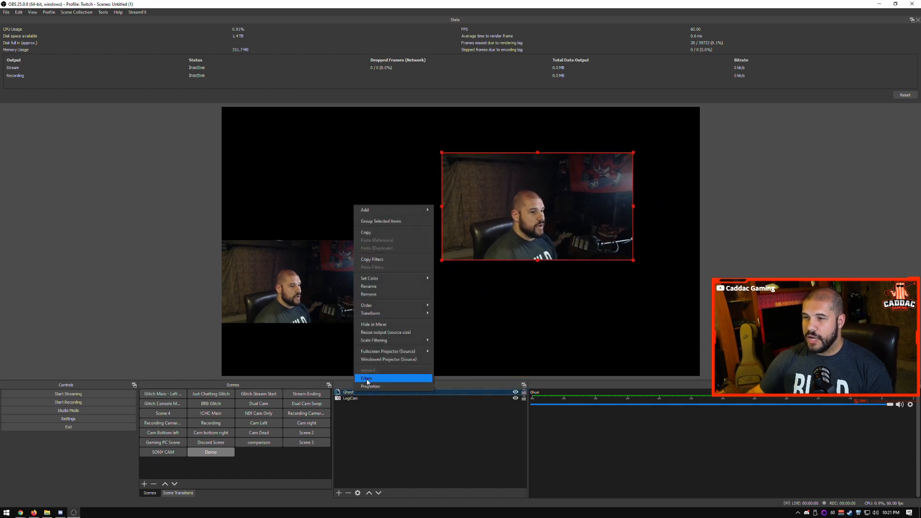
{"action": "left_click", "coordinate": [365, 379]}
{"action": "left_click", "coordinate": [313, 380]}
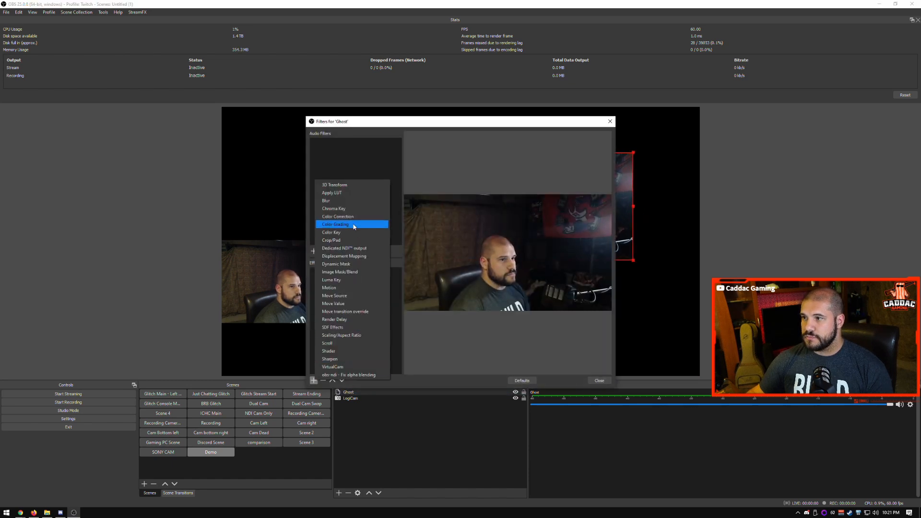
{"action": "left_click", "coordinate": [341, 209]}
{"action": "left_click", "coordinate": [432, 265]}
{"action": "left_click_drag", "start_coordinate": [586, 331], "coordinate": [528, 336]}
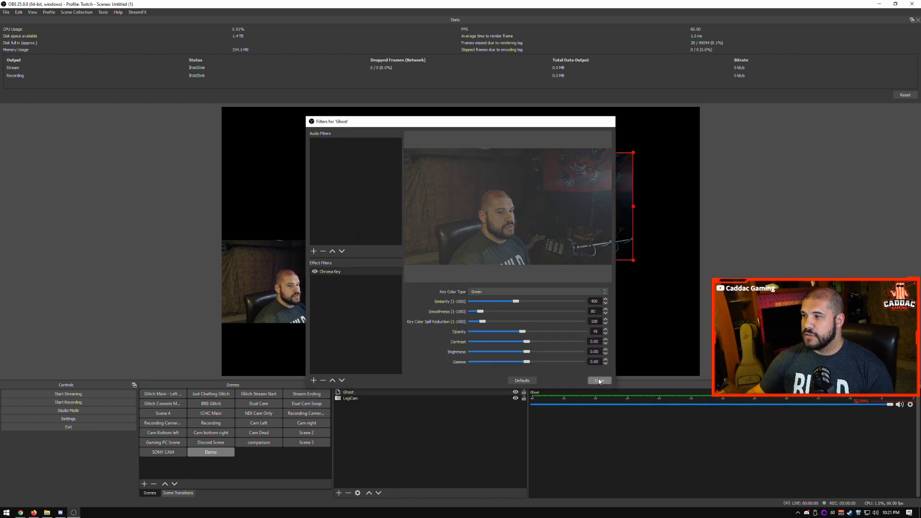
{"action": "left_click", "coordinate": [599, 380]}
Hide the Ghost source, then move and scale it to cover the LogiCam image exactly
{"action": "left_click", "coordinate": [325, 288]}
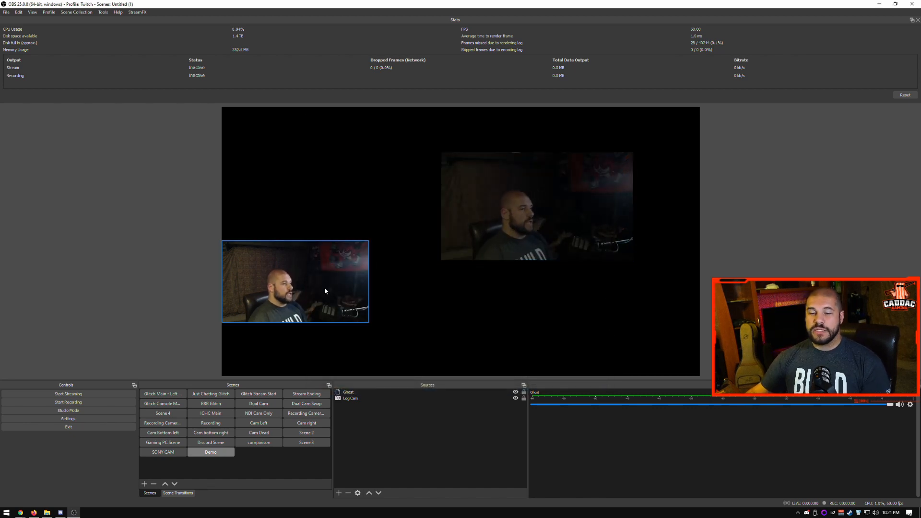
{"action": "mouse_move", "coordinate": [578, 194]}
{"action": "left_mouse_down"}
{"action": "mouse_move", "coordinate": [365, 259]}
{"action": "mouse_move", "coordinate": [466, 217]}
{"action": "mouse_move", "coordinate": [386, 265]}
{"action": "mouse_move", "coordinate": [677, 156]}
{"action": "mouse_move", "coordinate": [424, 251]}
{"action": "mouse_move", "coordinate": [572, 195]}
{"action": "left_mouse_up"}
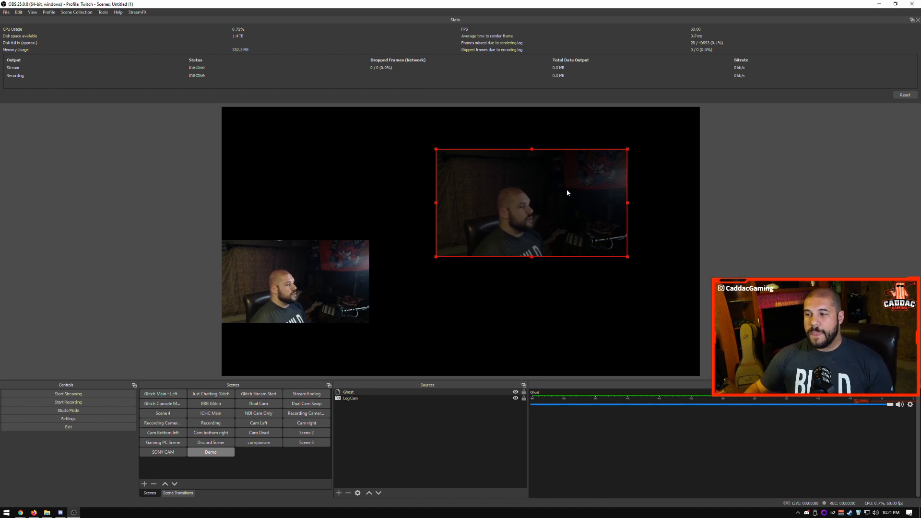
{"action": "left_click", "coordinate": [516, 393]}
{"action": "left_click_drag", "start_coordinate": [526, 195], "coordinate": [330, 277]}
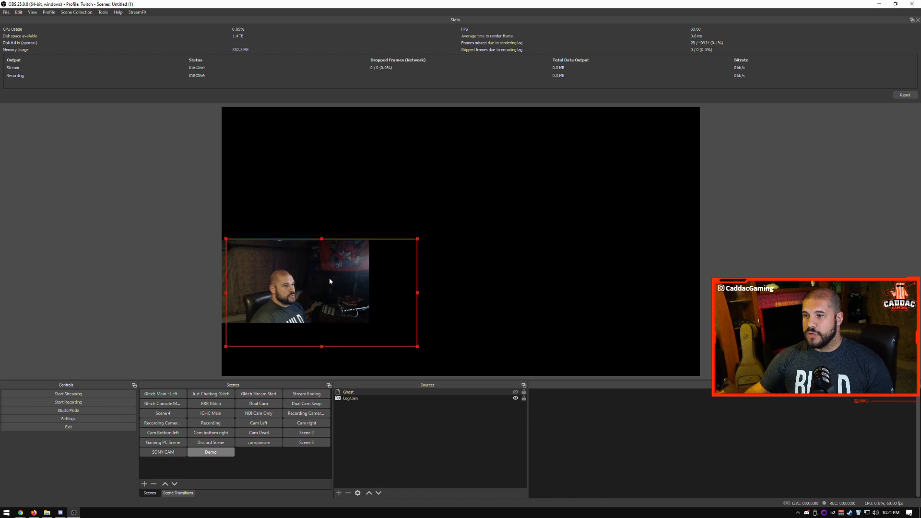
{"action": "left_click_drag", "start_coordinate": [412, 348], "coordinate": [368, 326]}
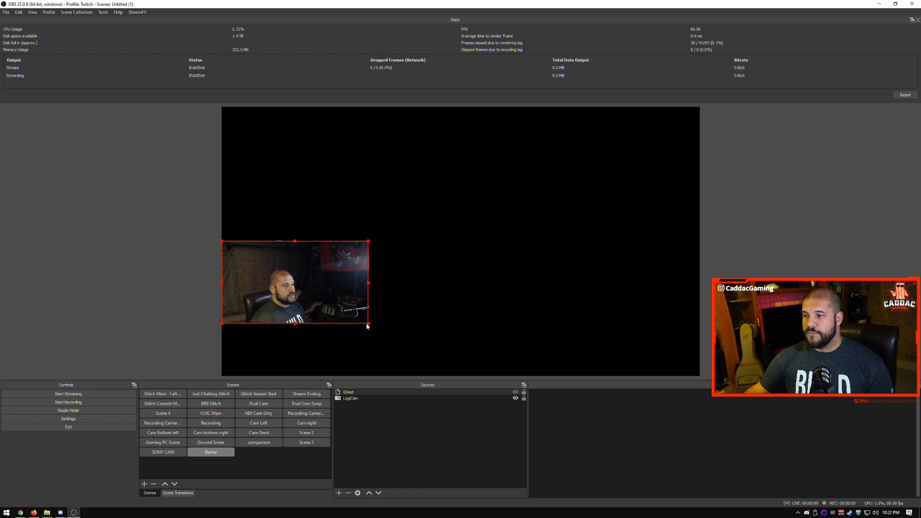
{"action": "left_click", "coordinate": [431, 423]}
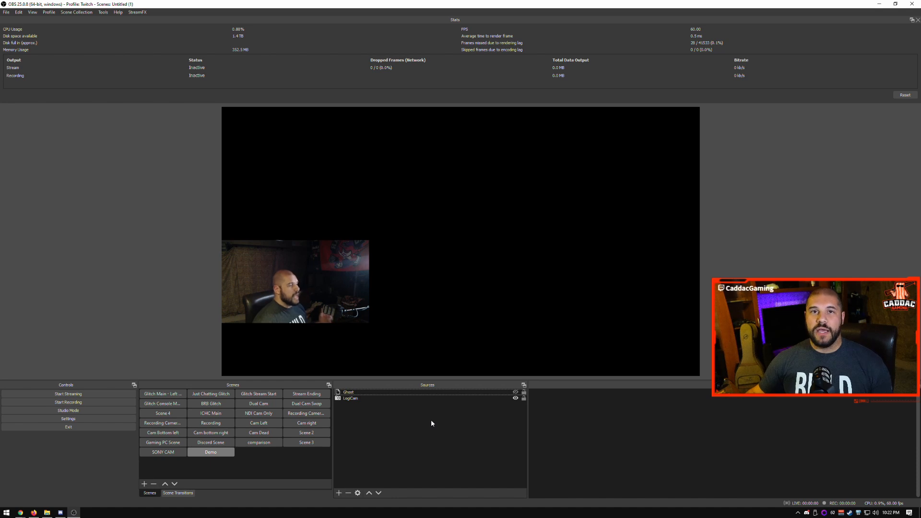
Show Ghost in place of LogiCam and add a Shader effect filter with the default name to Ghost
{"action": "left_click", "coordinate": [516, 398]}
{"action": "left_click", "coordinate": [516, 392]}
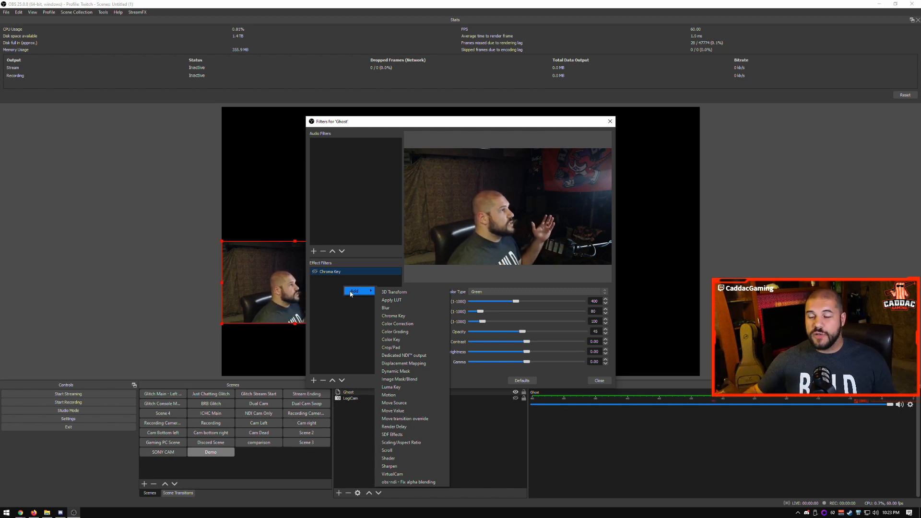
{"action": "left_click", "coordinate": [412, 458]}
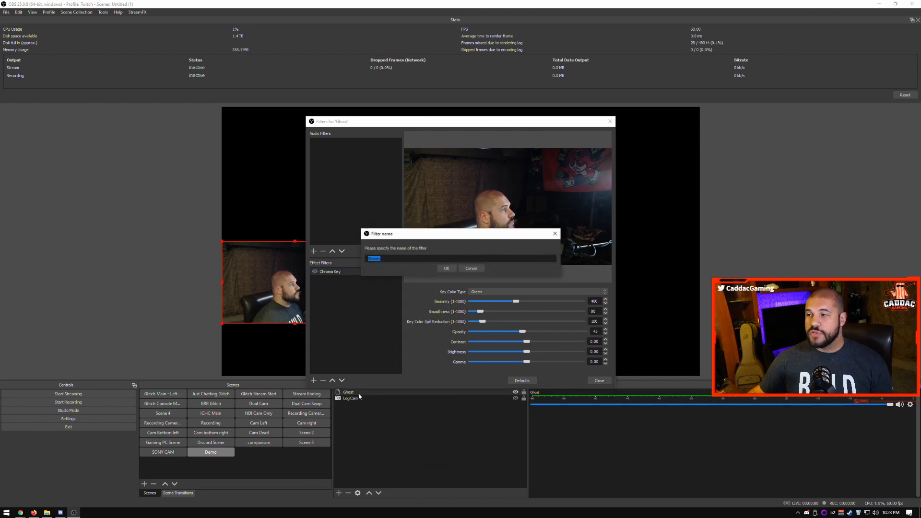
{"action": "left_click", "coordinate": [446, 269]}
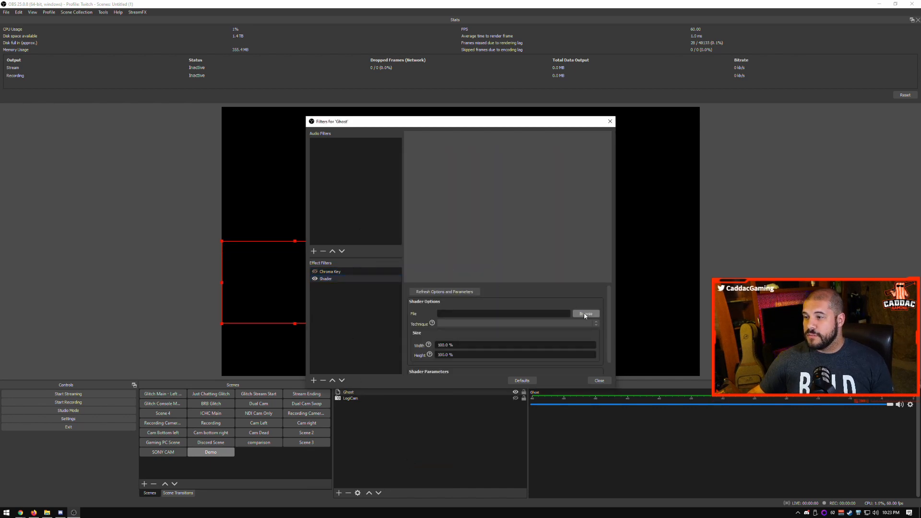
Load hexagonize.effect from StreamFX's examples/shaders/filter folder as the file of Ghost's Shader filter
{"action": "left_click", "coordinate": [586, 315]}
{"action": "double_click", "coordinate": [388, 188]}
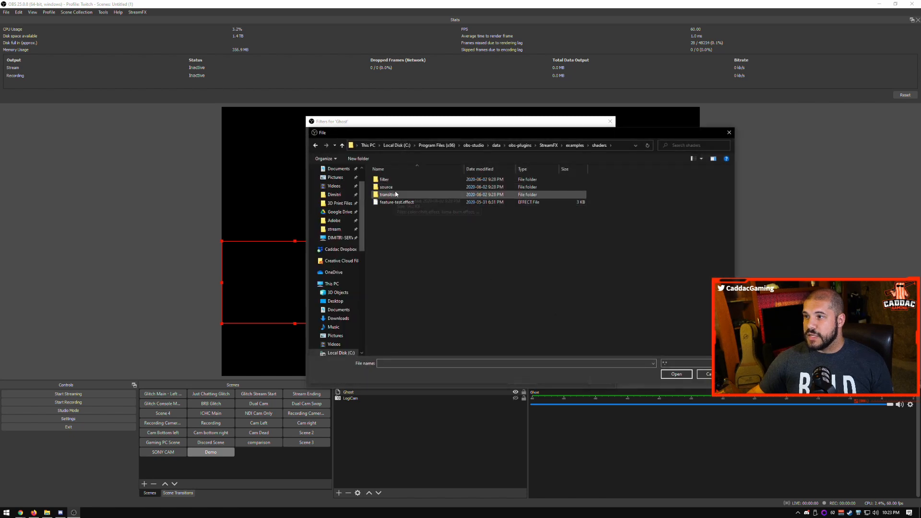
{"action": "double_click", "coordinate": [386, 187]}
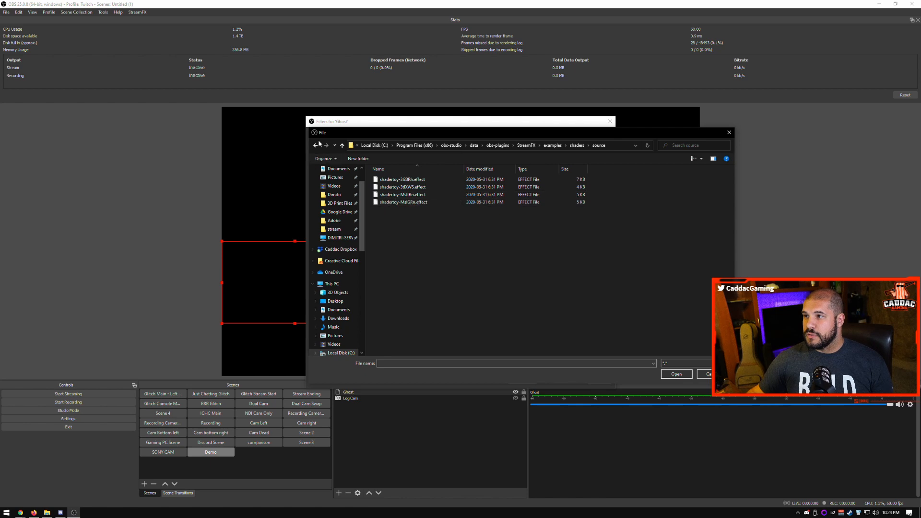
{"action": "left_click", "coordinate": [317, 146]}
{"action": "double_click", "coordinate": [393, 181]}
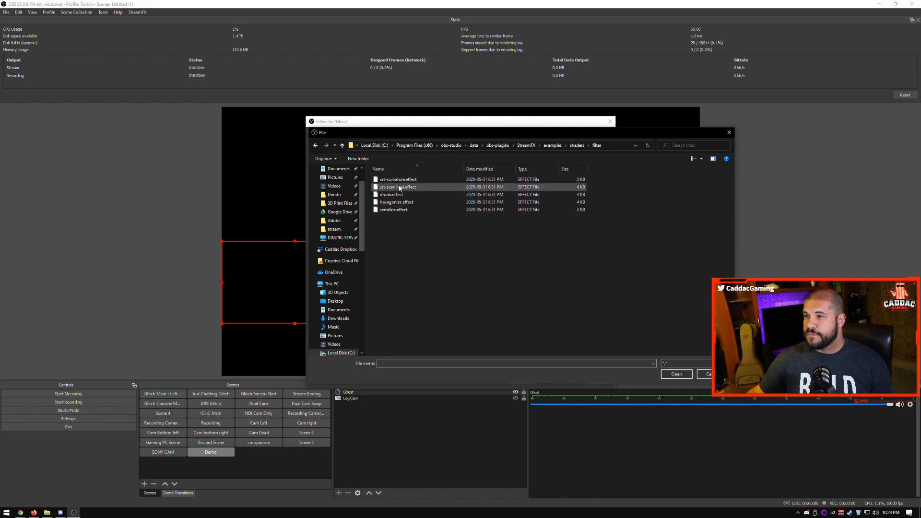
{"action": "left_click", "coordinate": [398, 202]}
{"action": "left_click", "coordinate": [682, 374]}
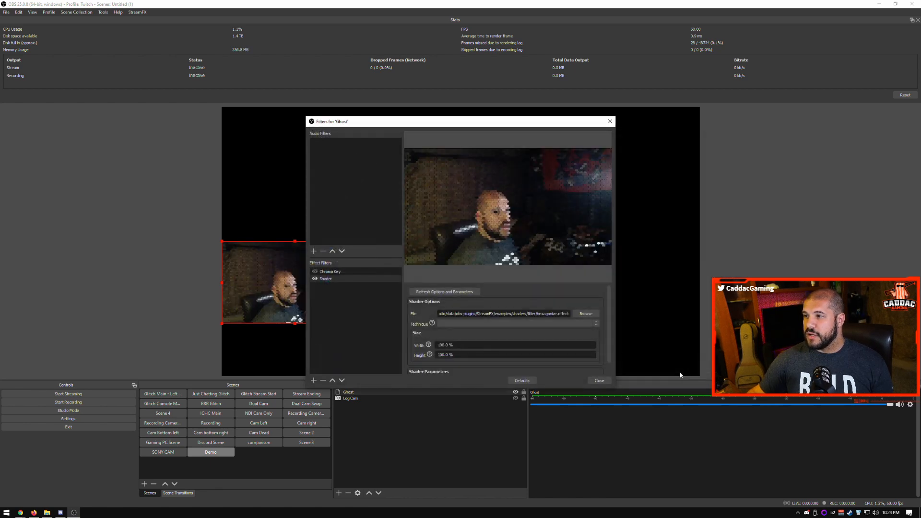
{"action": "left_click", "coordinate": [599, 380]}
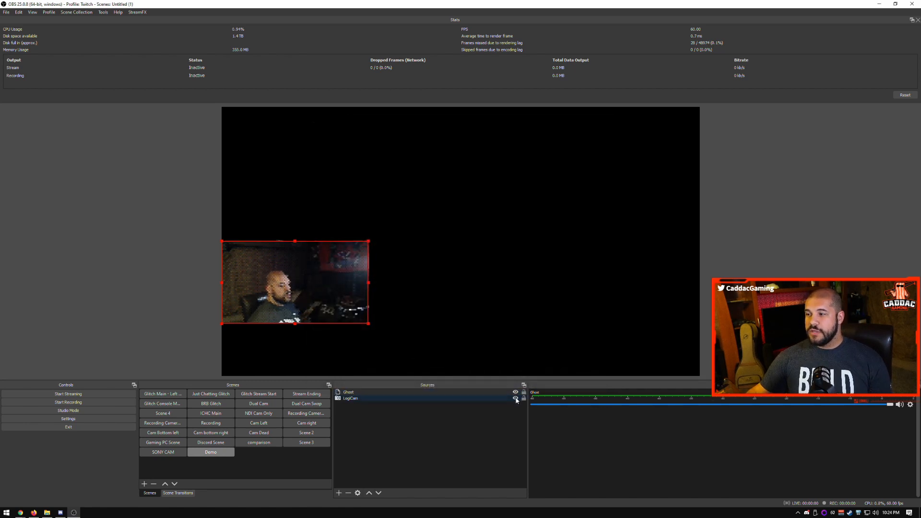
Toggle the Ghost source off and on over LogiCam to compare the shader effect, leaving Ghost hidden
{"action": "left_click", "coordinate": [515, 394]}
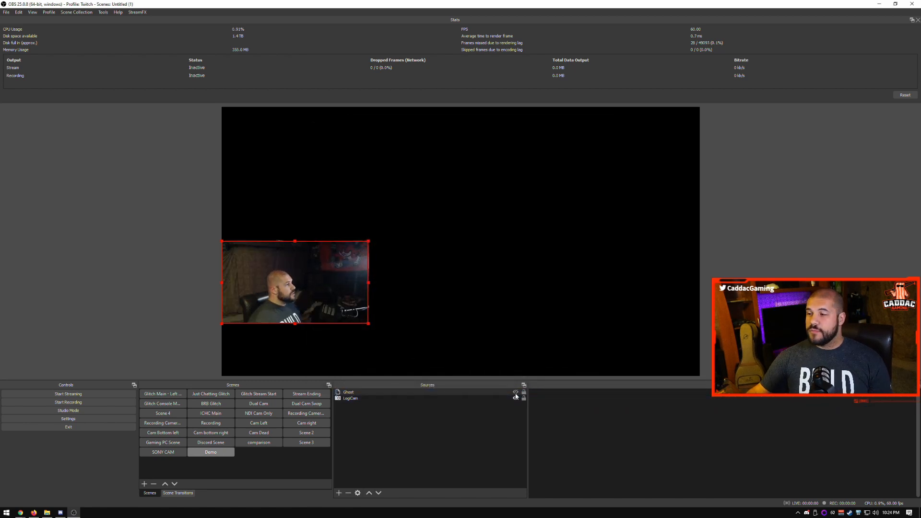
{"action": "left_click", "coordinate": [516, 394]}
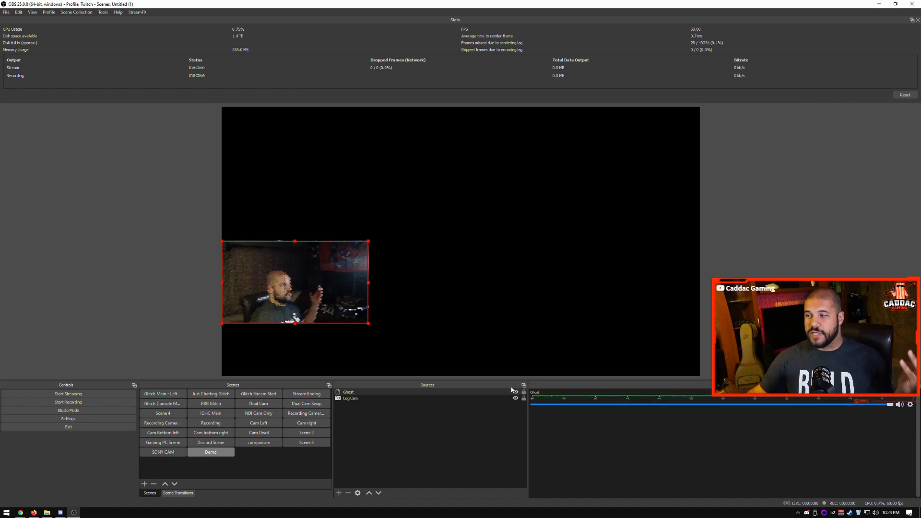
{"action": "left_click", "coordinate": [516, 392]}
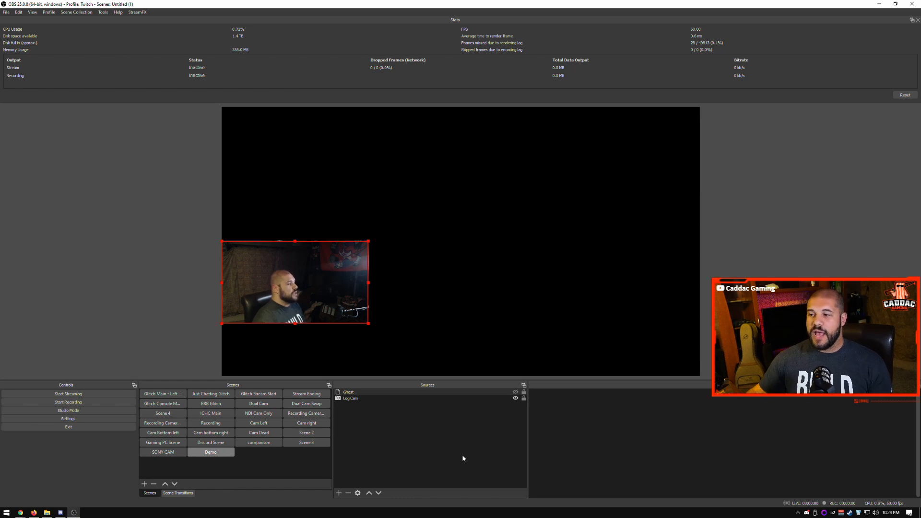
Disable the Shader filter on the Ghost source
{"action": "right_click", "coordinate": [367, 394]}
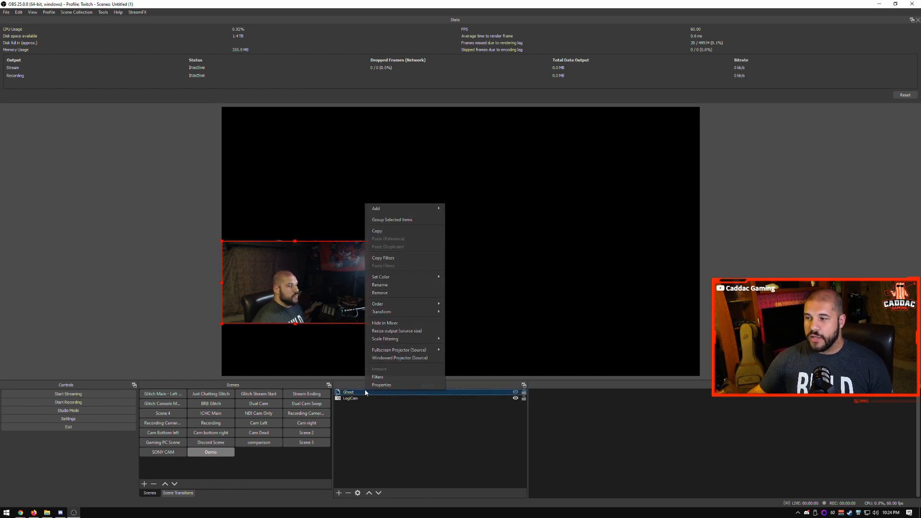
{"action": "left_click", "coordinate": [391, 376]}
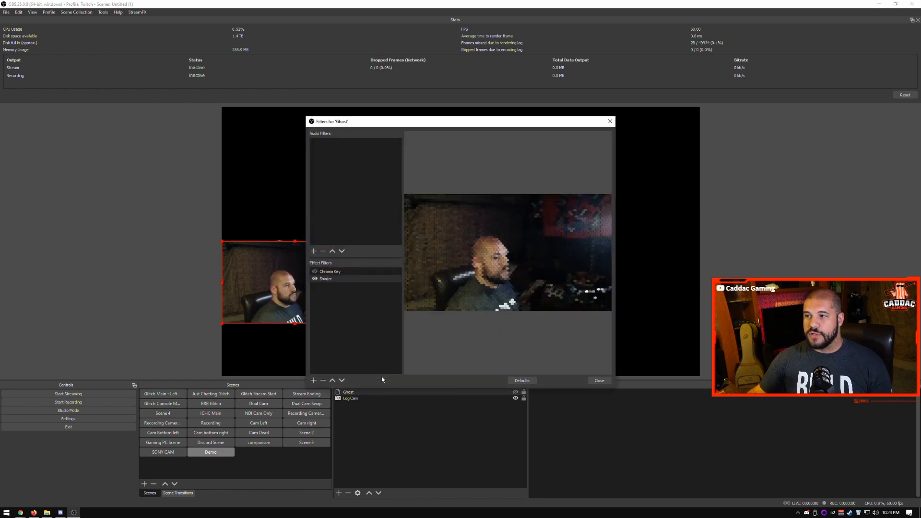
{"action": "left_click", "coordinate": [315, 279]}
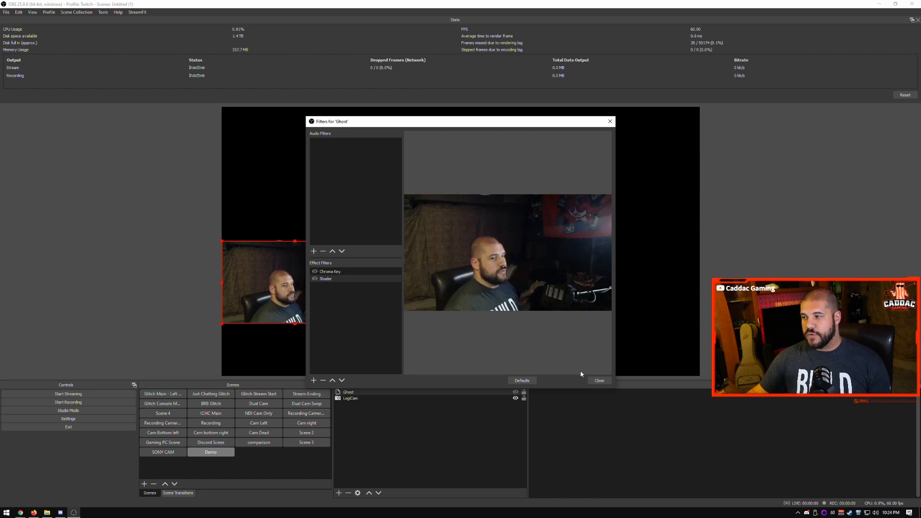
{"action": "left_click", "coordinate": [600, 380]}
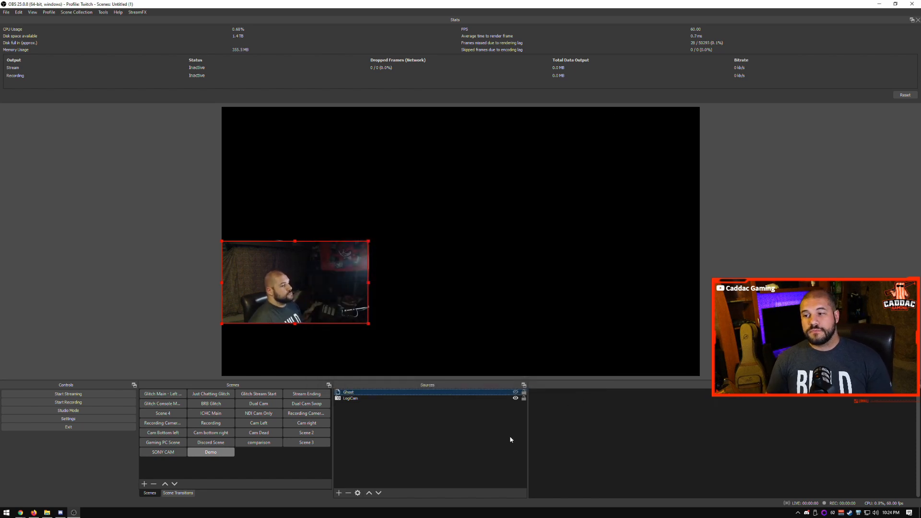